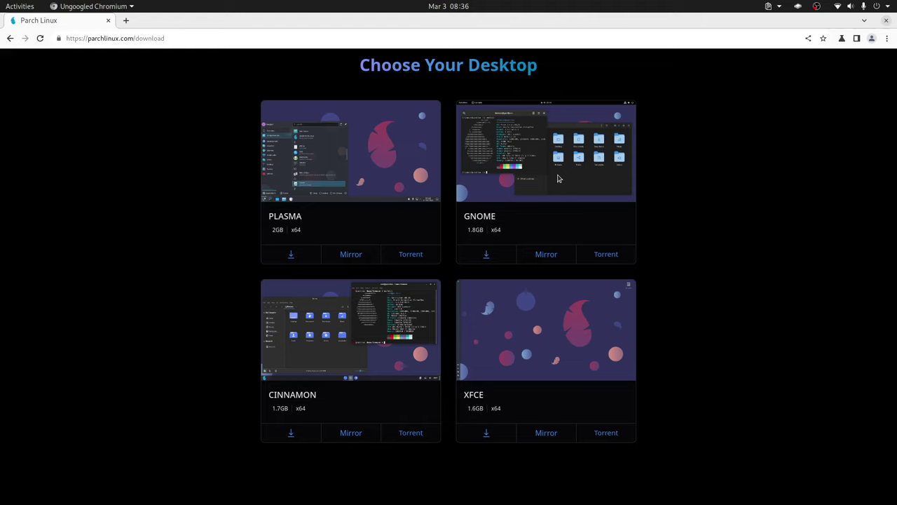
# Open the Parch GNOME download, review its GitHub release assets, then switch to VirtualBox Manager
pyautogui.middleClick(489, 257)
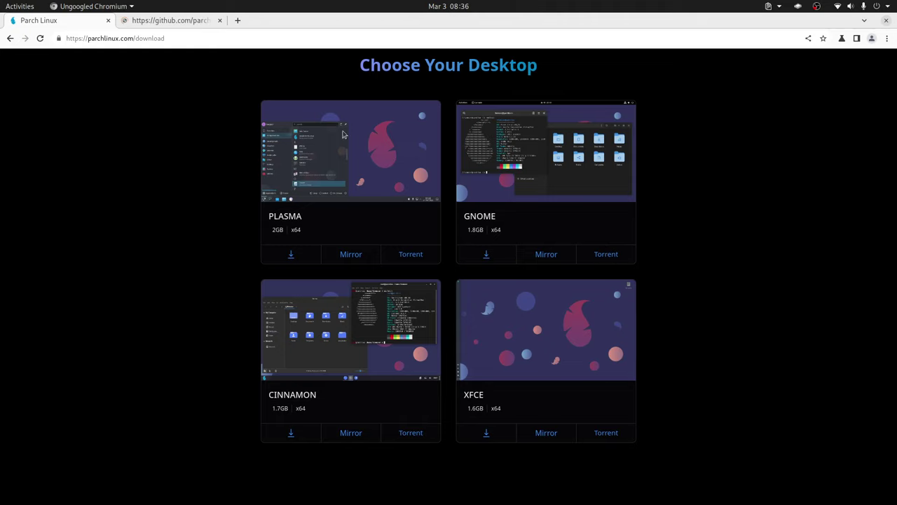
pyautogui.click(173, 25)
pyautogui.scroll(-3, 386, 282)
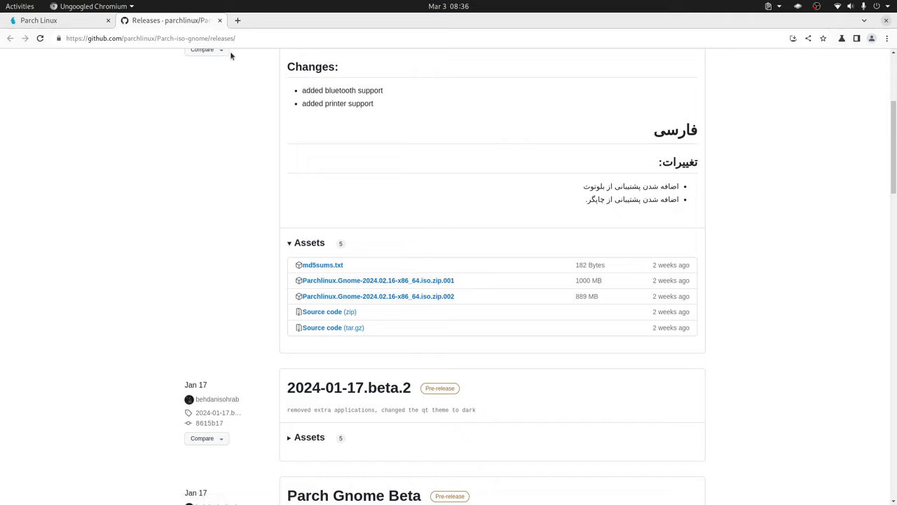
pyautogui.click(220, 21)
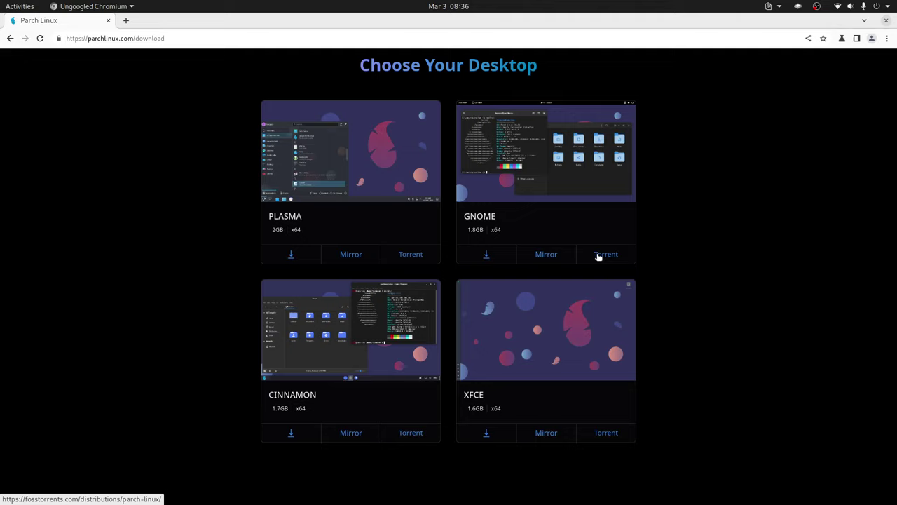
pyautogui.hotkey('alt', 'Tab')
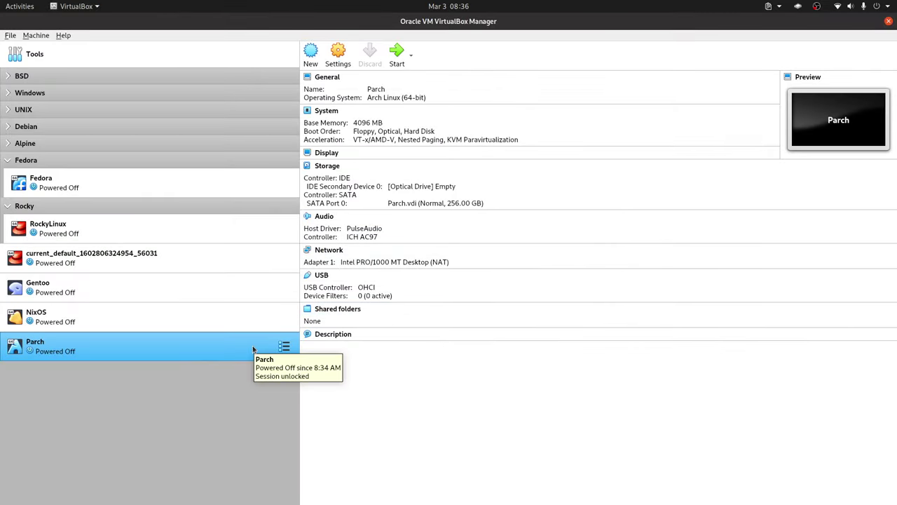
# Open Parch's Settings at the System page and select the base memory value
pyautogui.rightClick(253, 349)
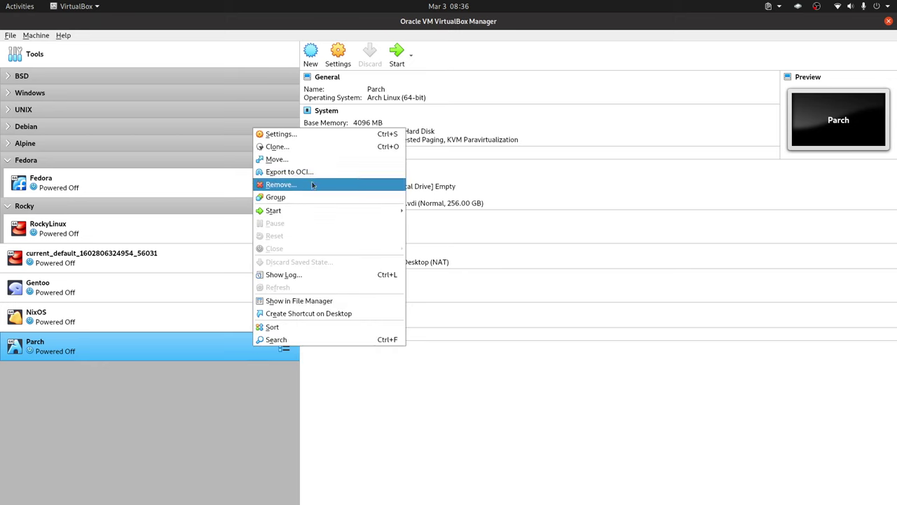
pyautogui.click(314, 131)
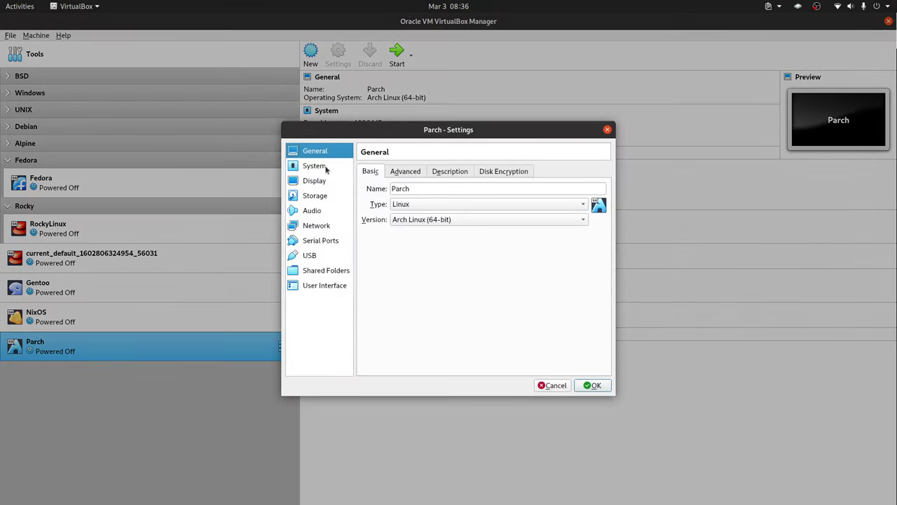
pyautogui.click(320, 169)
pyautogui.click(567, 189)
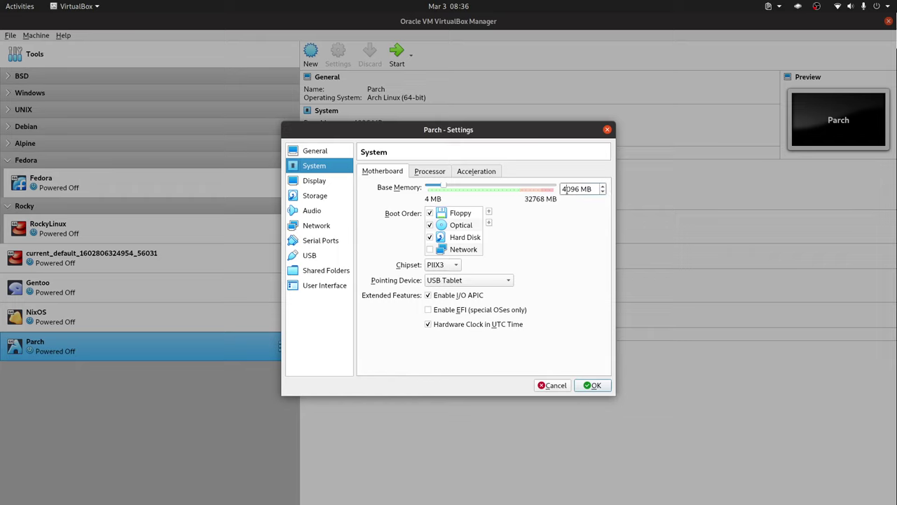
pyautogui.doubleClick(567, 188)
# Remove Floppy from the boot order, move Hard Disk above Optical, and enable EFI
pyautogui.click(430, 213)
pyautogui.click(474, 239)
pyautogui.click(488, 212)
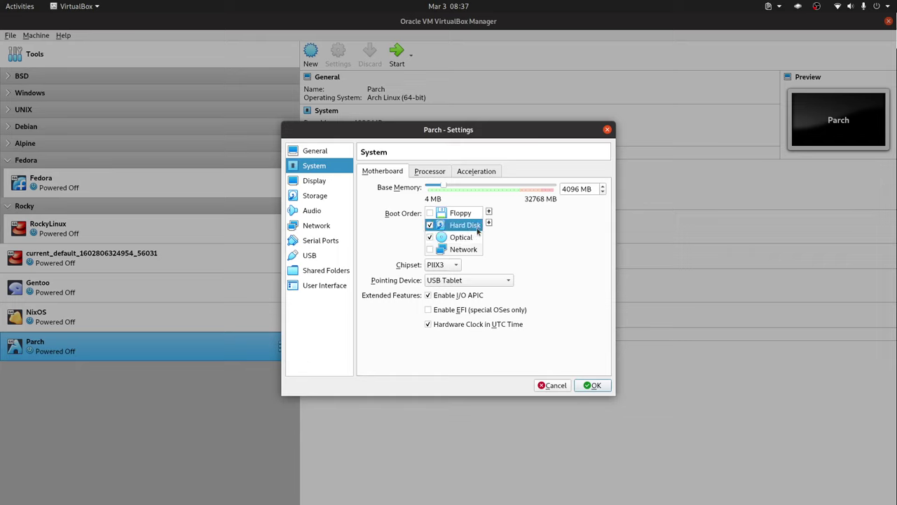
pyautogui.click(459, 310)
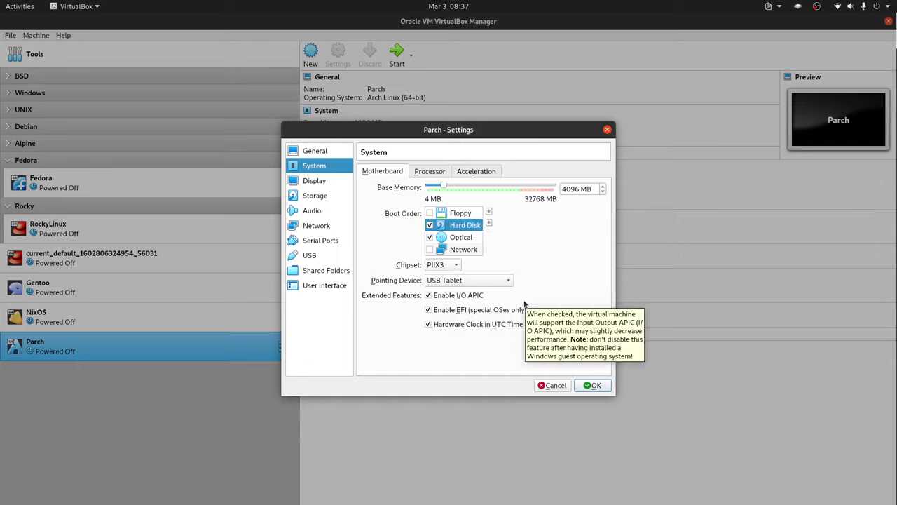
pyautogui.moveTo(537, 306)
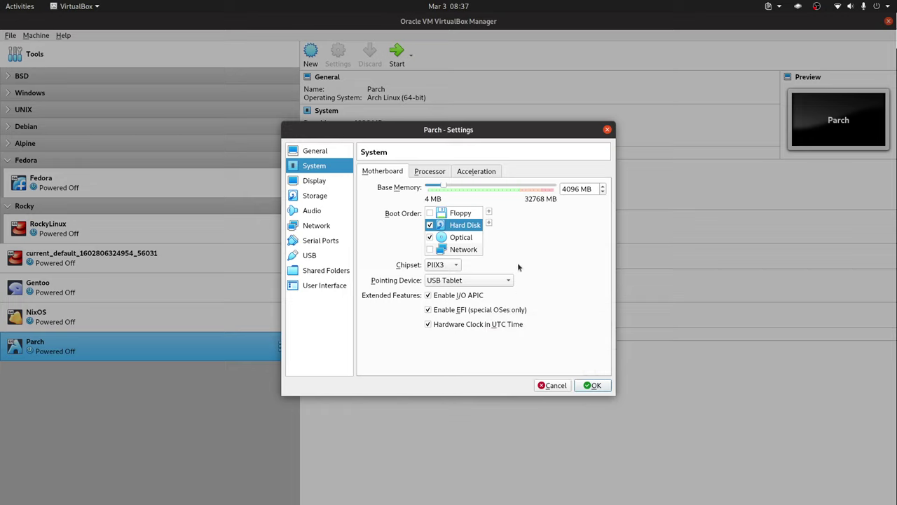
# Set Parch to 4 processors and raise video memory to 128 MB
pyautogui.click(441, 172)
pyautogui.doubleClick(591, 189)
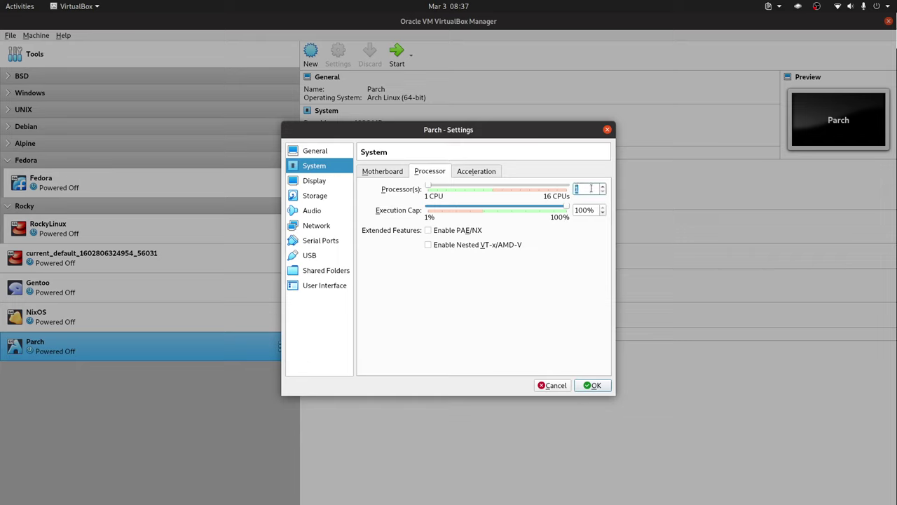
pyautogui.write('4')
pyautogui.click(315, 182)
pyautogui.moveTo(447, 186); pyautogui.dragTo(592, 198)
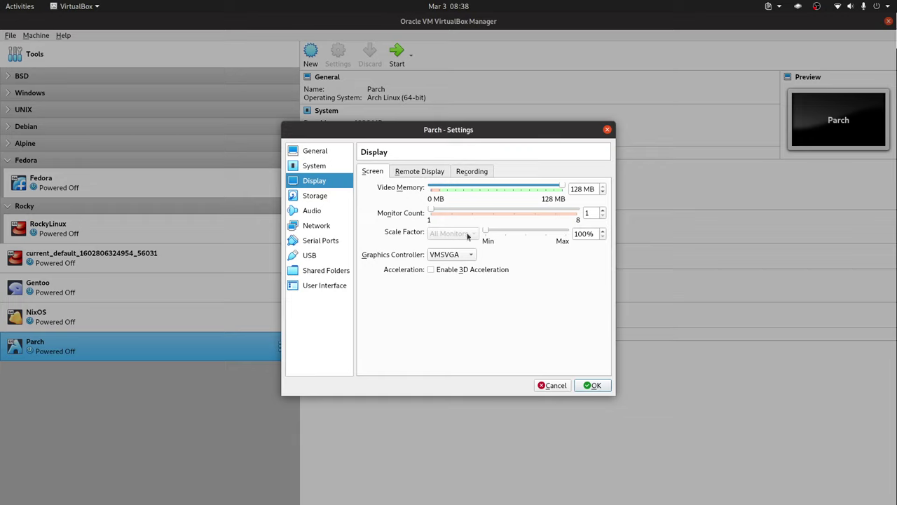
# Check the Parch.vdi disk under Storage, save the settings, and start Parch
pyautogui.click(321, 199)
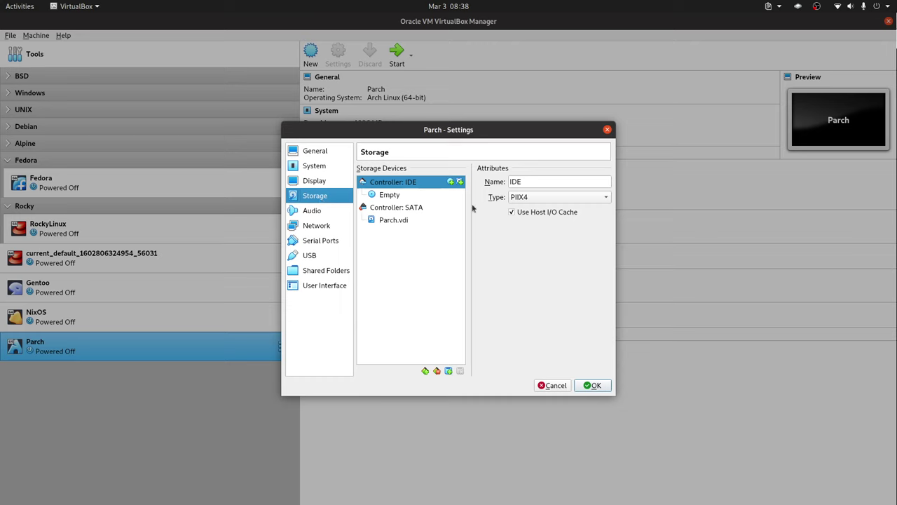
pyautogui.click(406, 221)
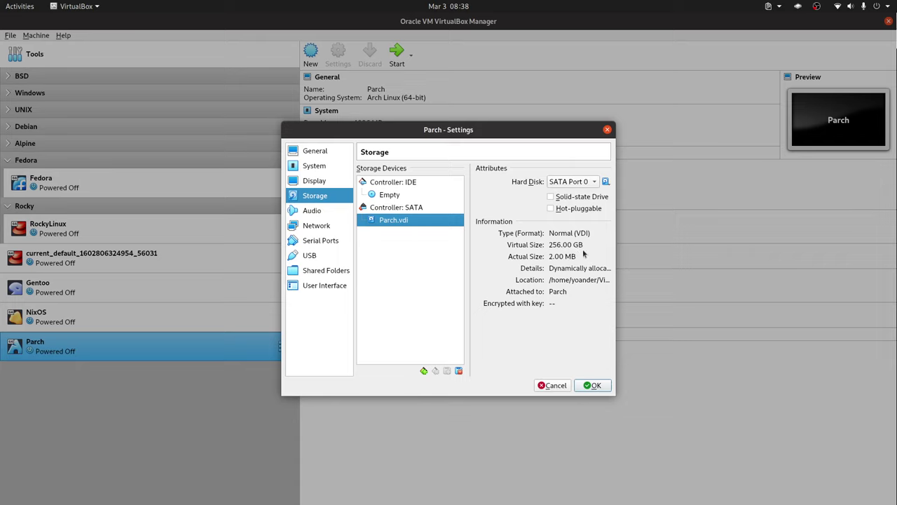
pyautogui.click(595, 386)
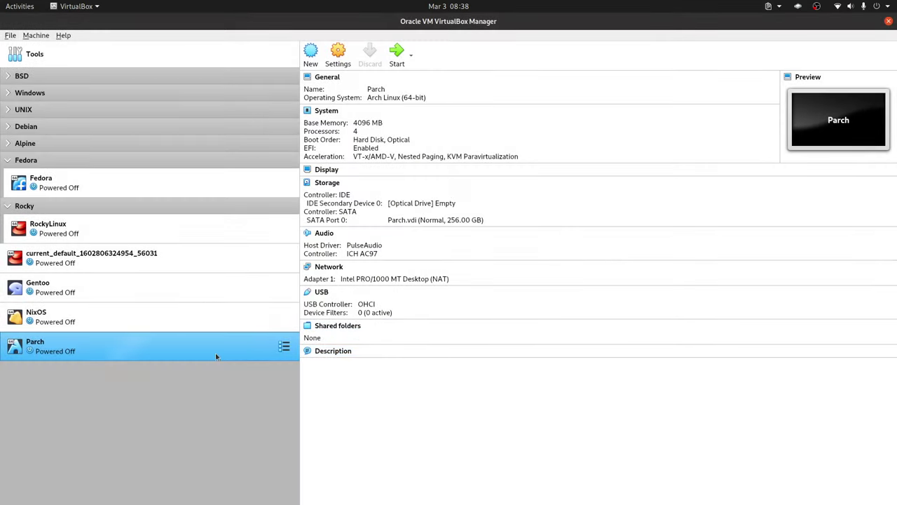
pyautogui.doubleClick(260, 347)
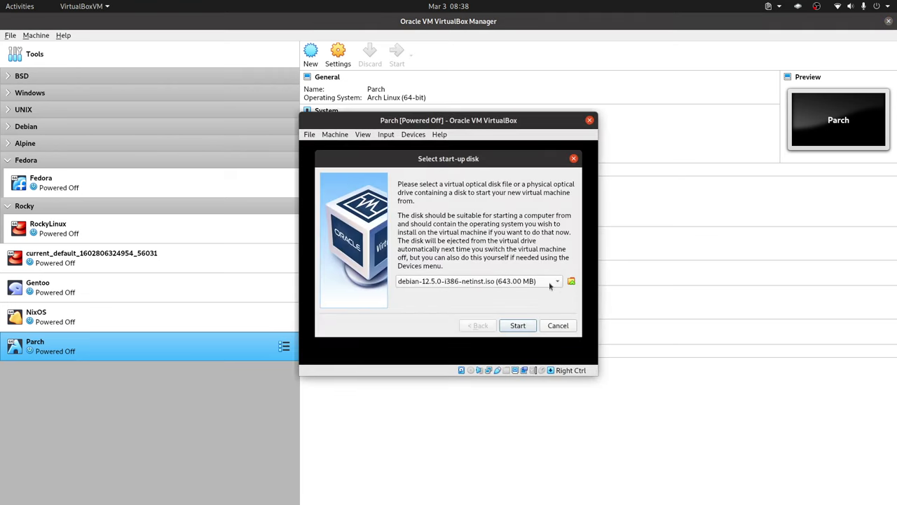
# Choose Parchlinux.Gnome-2023.12.01-x86_64.iso as the start-up disk and start the VM
pyautogui.click(571, 282)
pyautogui.scroll(-2, 370, 288)
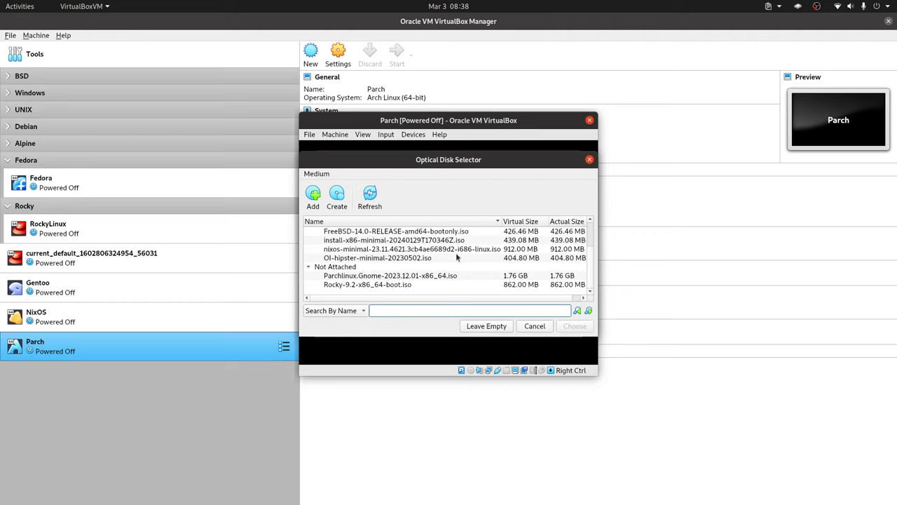
pyautogui.click(366, 276)
pyautogui.click(575, 326)
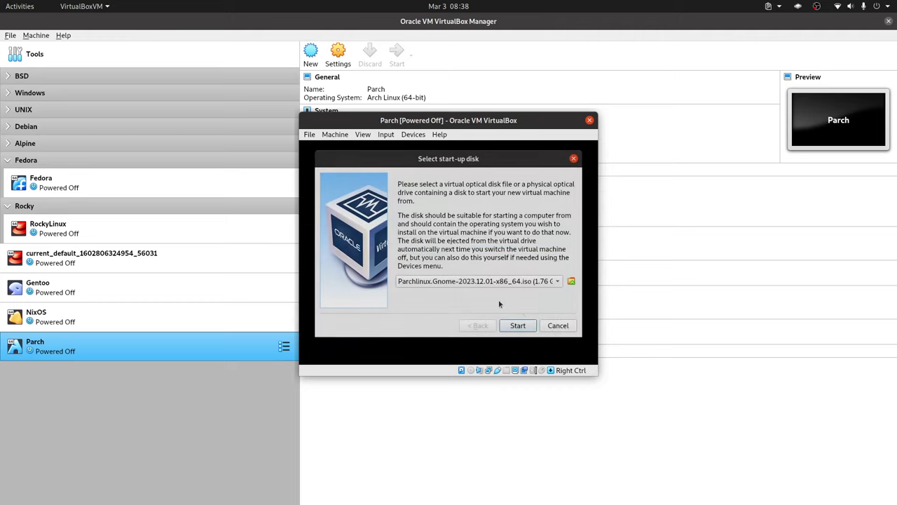
pyautogui.click(525, 326)
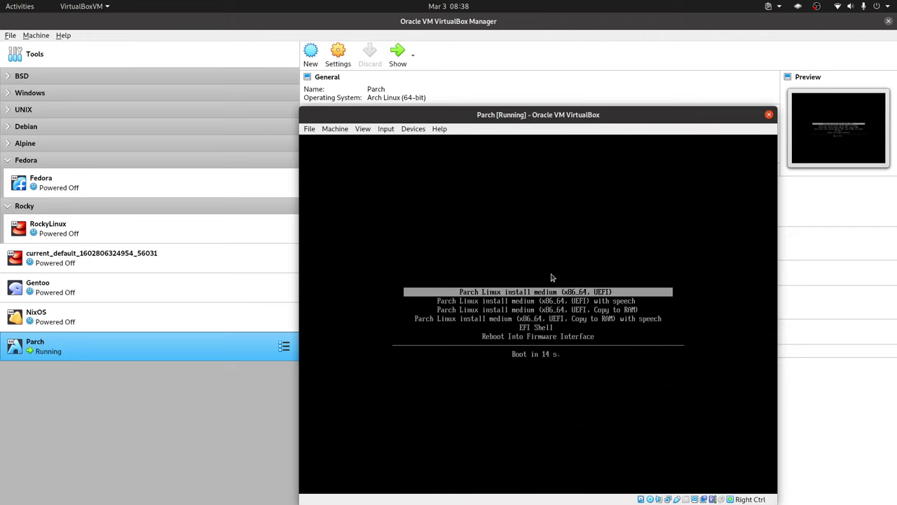
# Boot the default install medium entry and wait for the live GNOME desktop
pyautogui.press('Return')
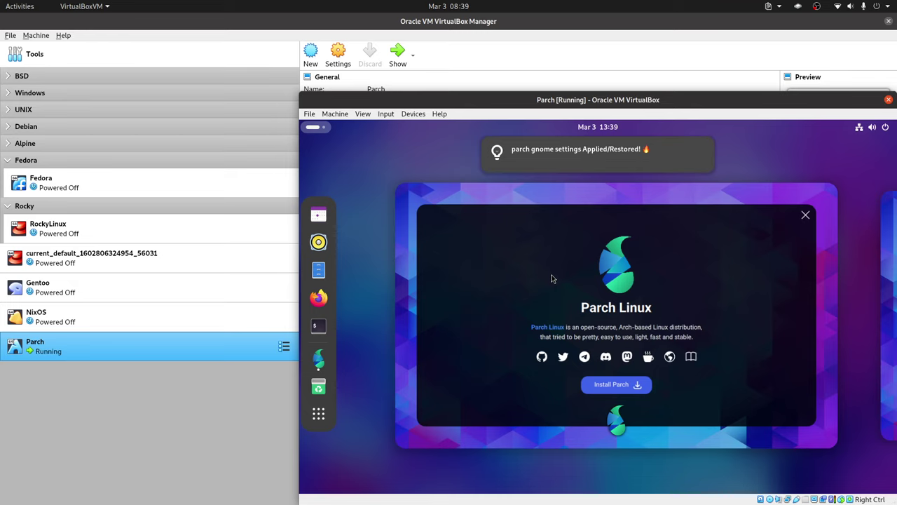
# Return to the welcome window, open the installer's language choices, and advance to Region
pyautogui.click(622, 385)
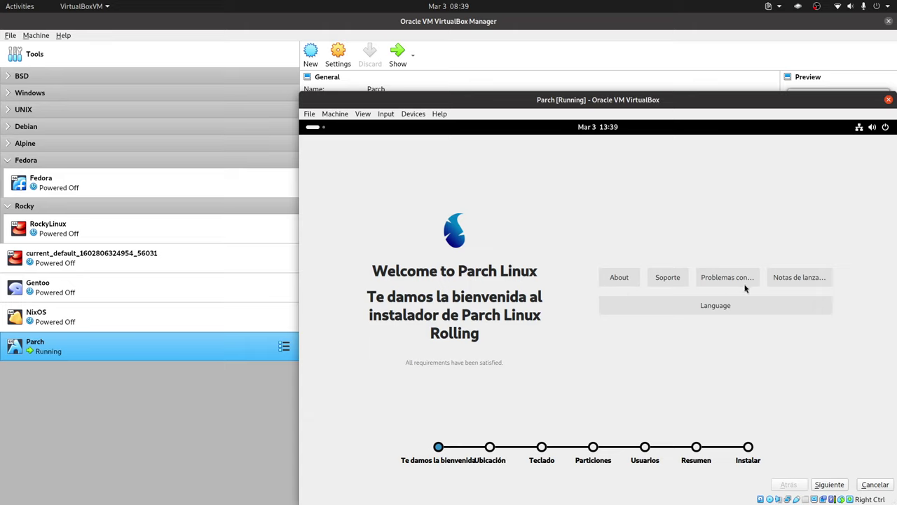
pyautogui.click(739, 309)
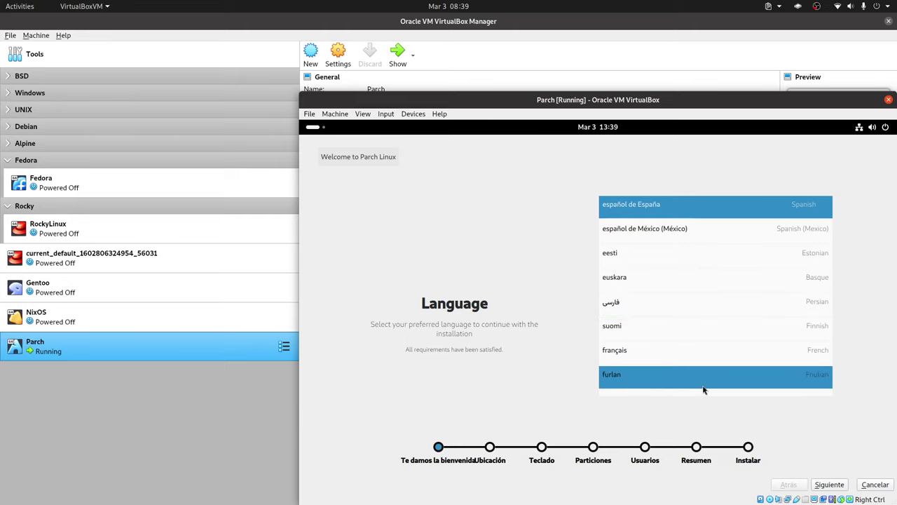
pyautogui.click(834, 487)
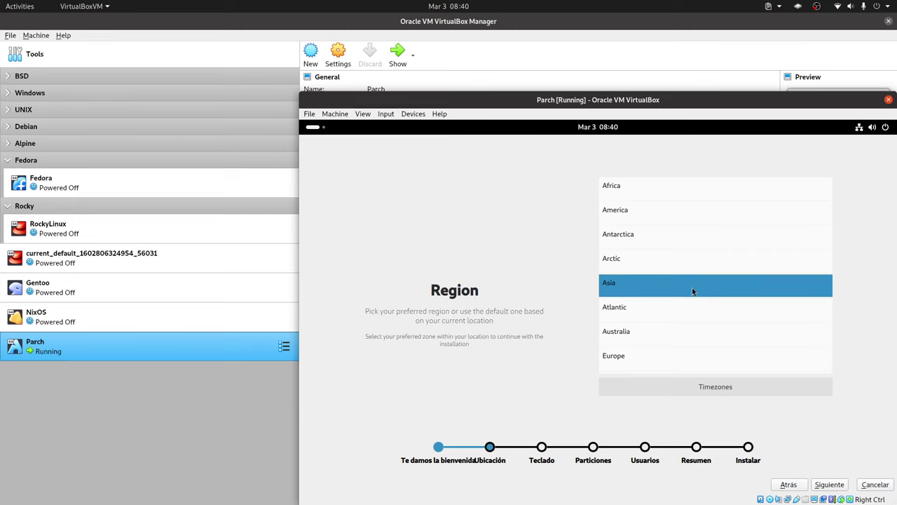
# Pick America, select the Guayaquil timezone, and continue to the keyboard step
pyautogui.click(637, 214)
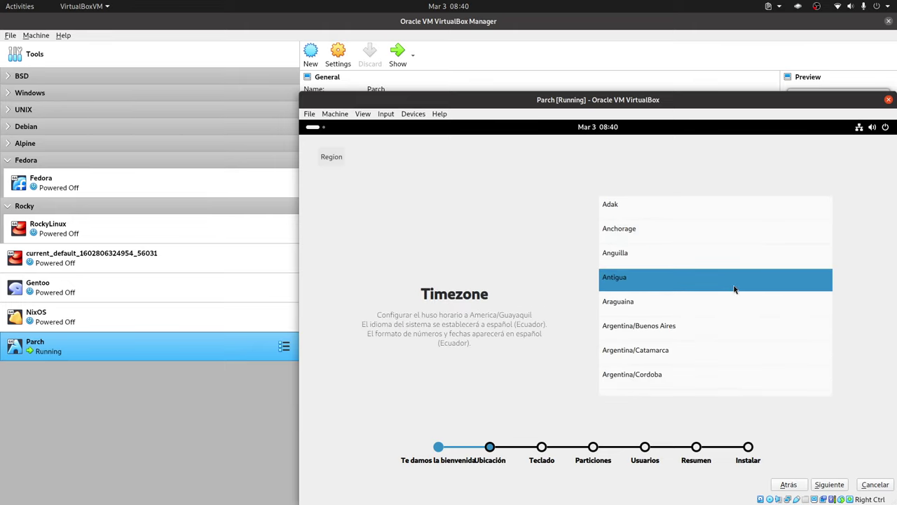
pyautogui.scroll(-8, 734, 289)
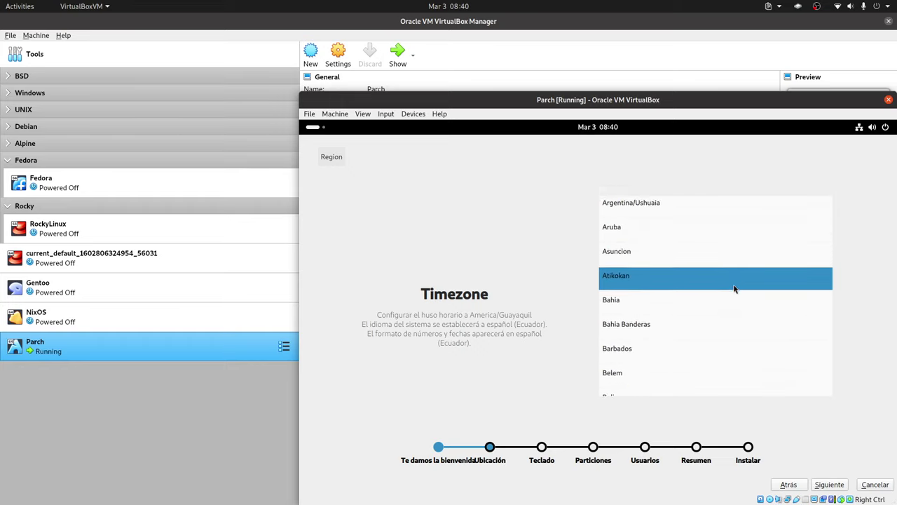
pyautogui.scroll(8, 734, 289)
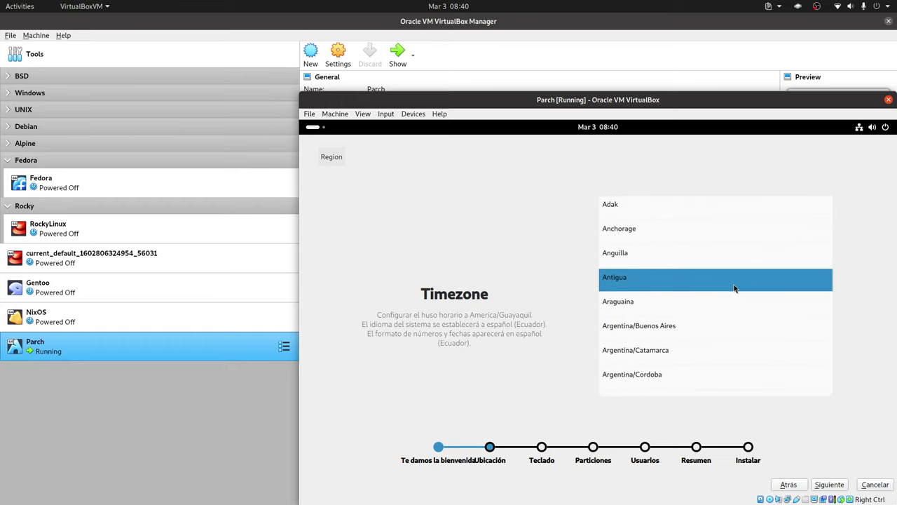
pyautogui.scroll(-3, 734, 288)
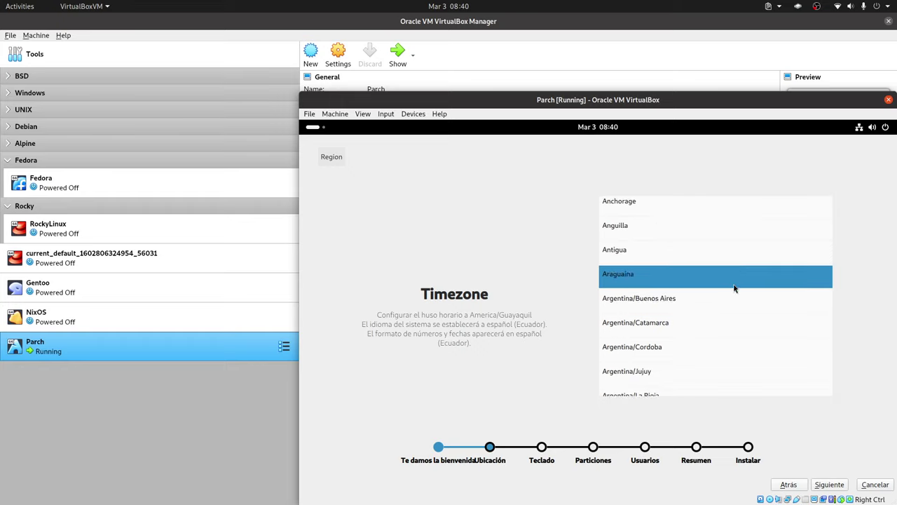
pyautogui.scroll(-5, 735, 287)
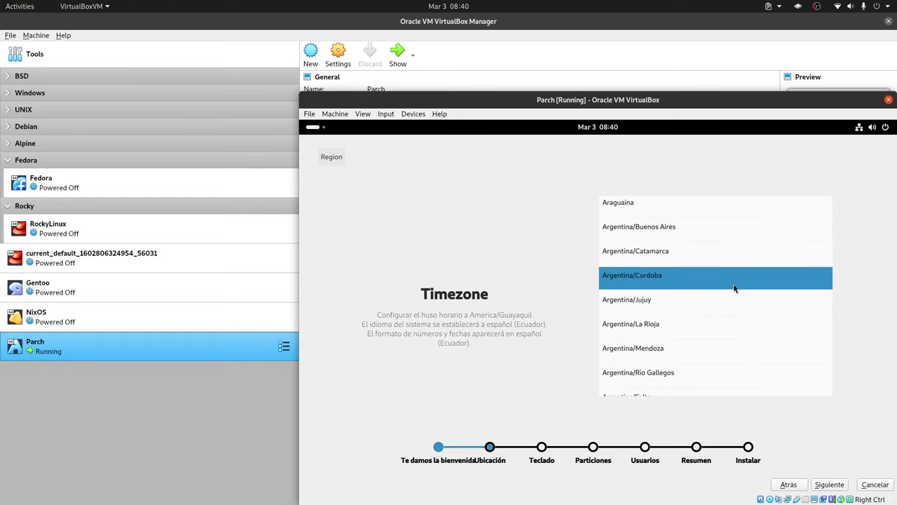
pyautogui.scroll(-15, 734, 287)
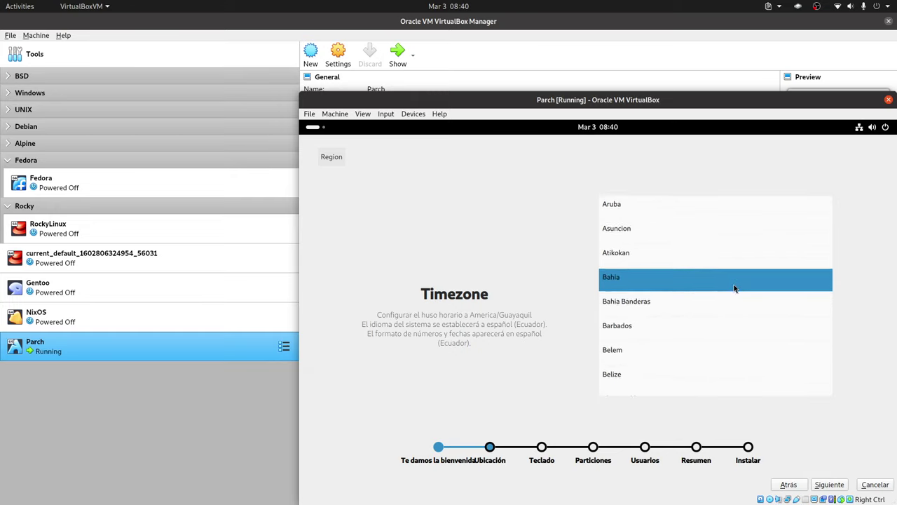
pyautogui.scroll(-12, 734, 287)
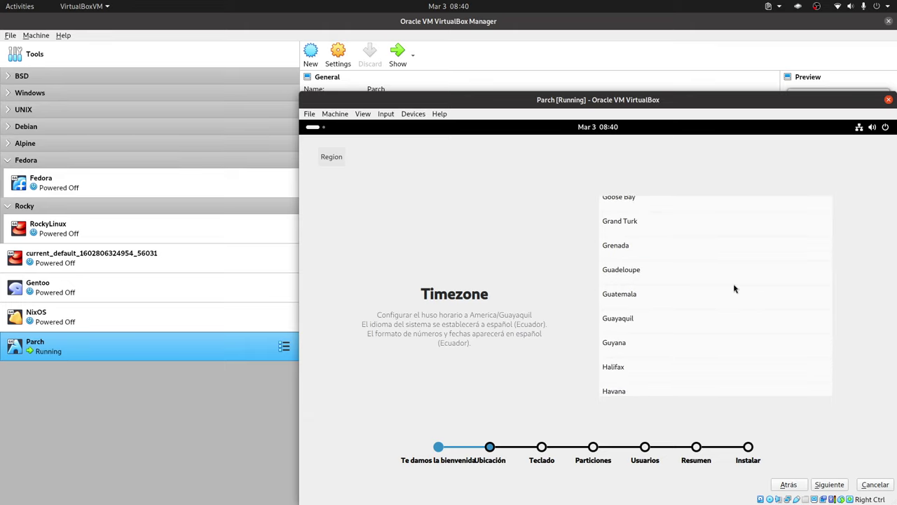
pyautogui.click(686, 317)
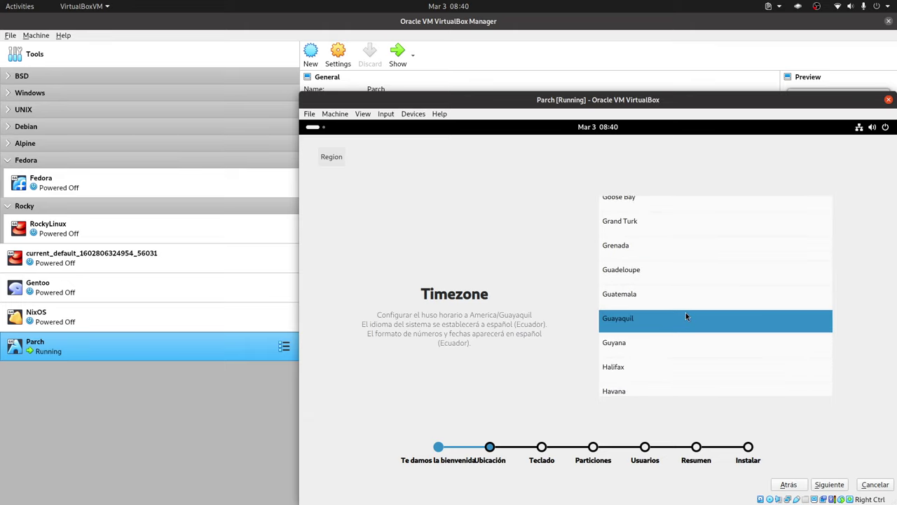
pyautogui.click(830, 484)
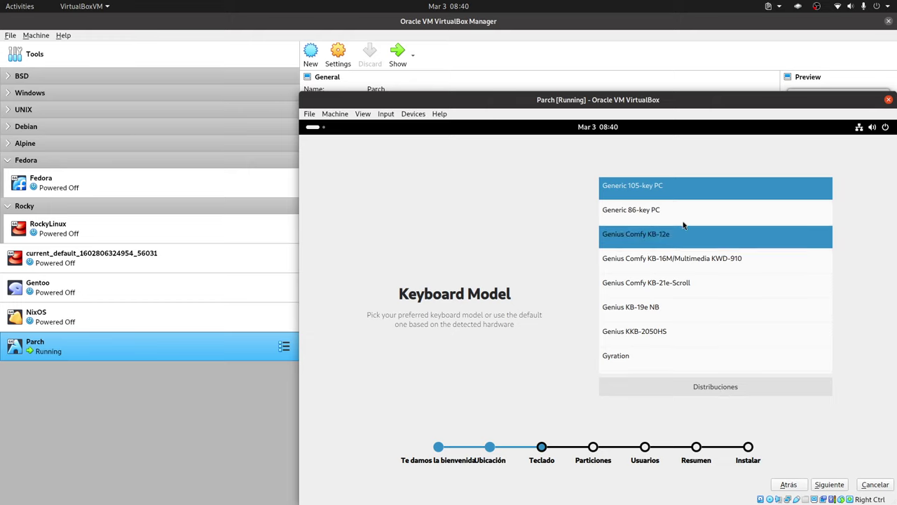
# Choose the Generic 105-key PC keyboard model with the English (US) layout
pyautogui.click(670, 184)
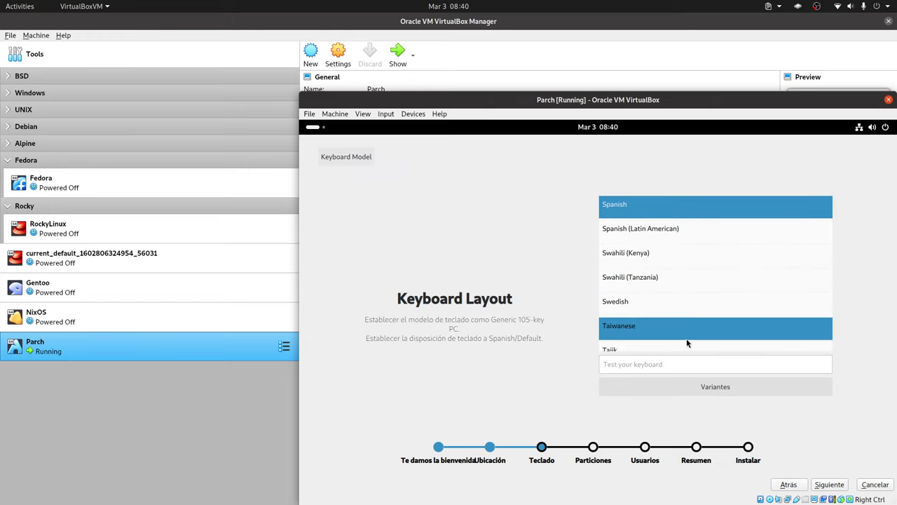
pyautogui.scroll(-1, 699, 309)
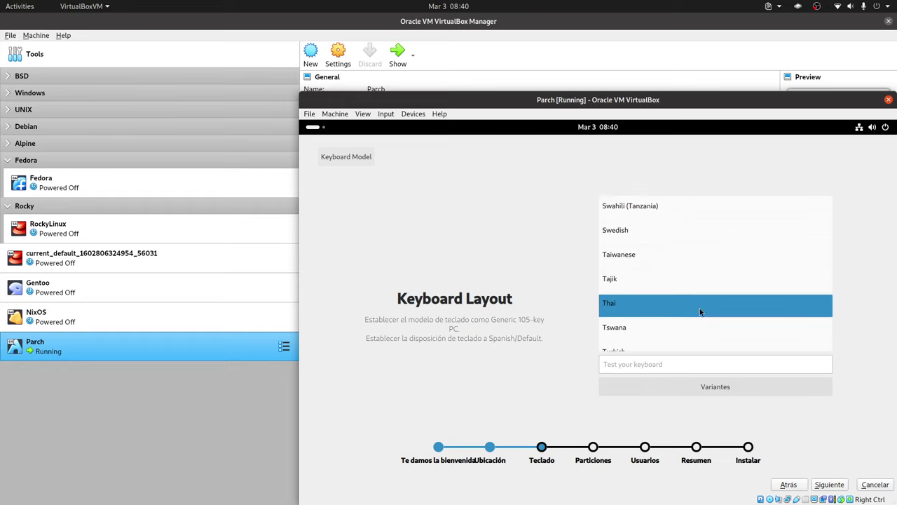
pyautogui.scroll(-3, 700, 311)
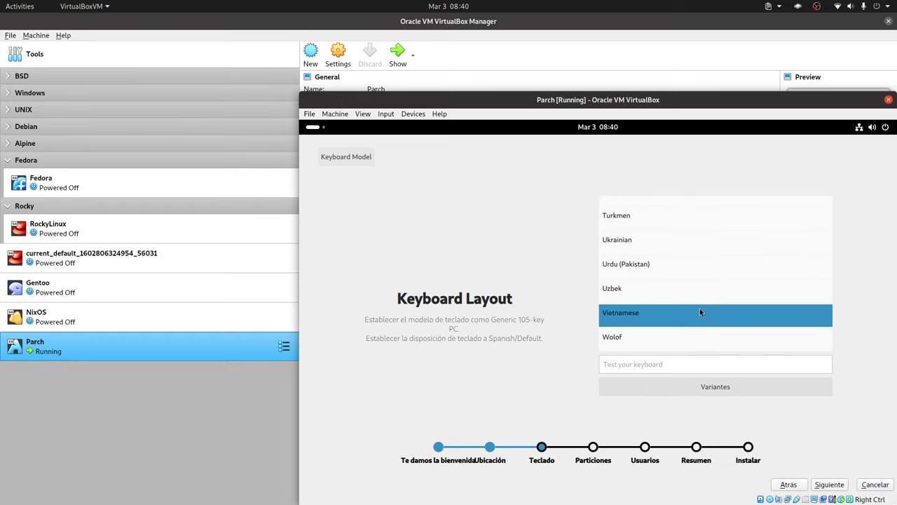
pyautogui.scroll(12, 700, 312)
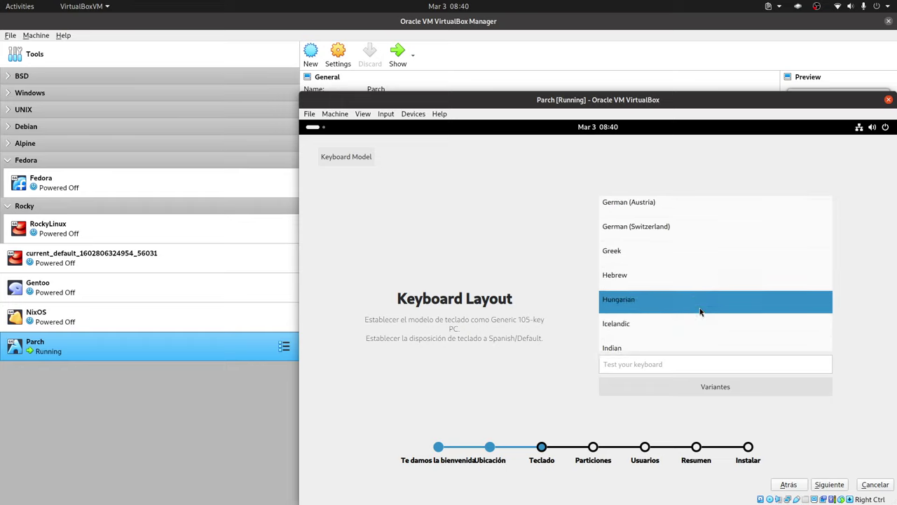
pyautogui.scroll(10, 700, 312)
pyautogui.scroll(-3, 700, 311)
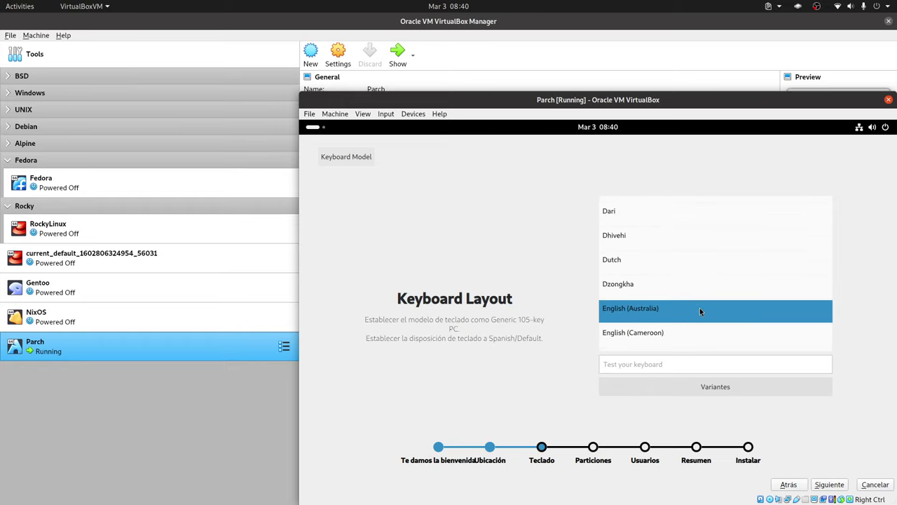
pyautogui.scroll(-3, 700, 307)
pyautogui.click(679, 309)
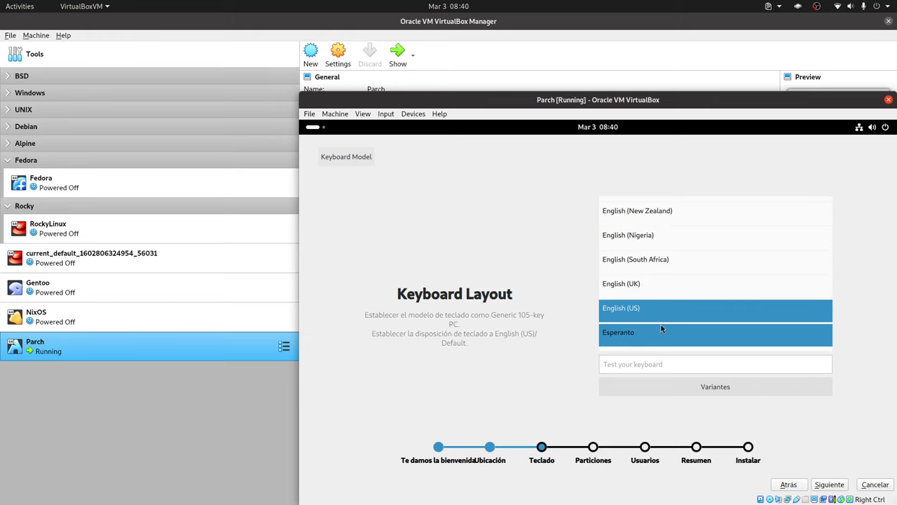
pyautogui.click(830, 485)
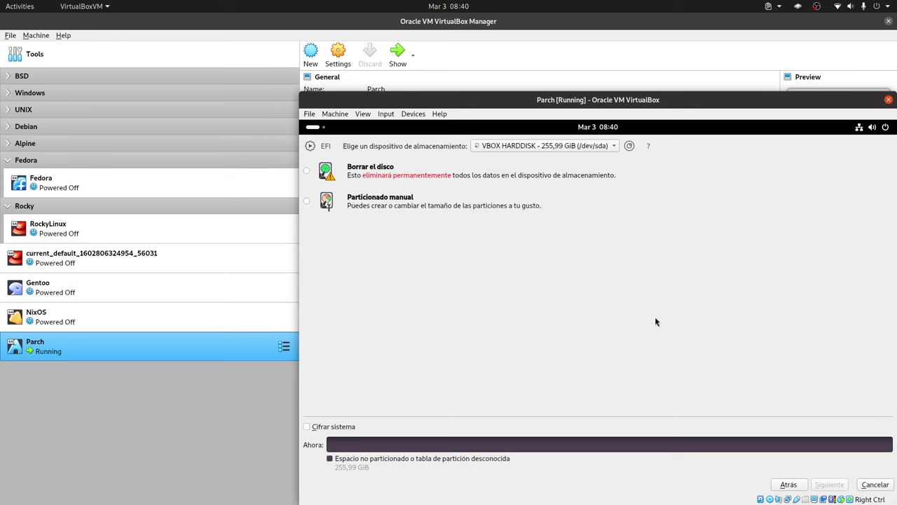
pyautogui.click(788, 485)
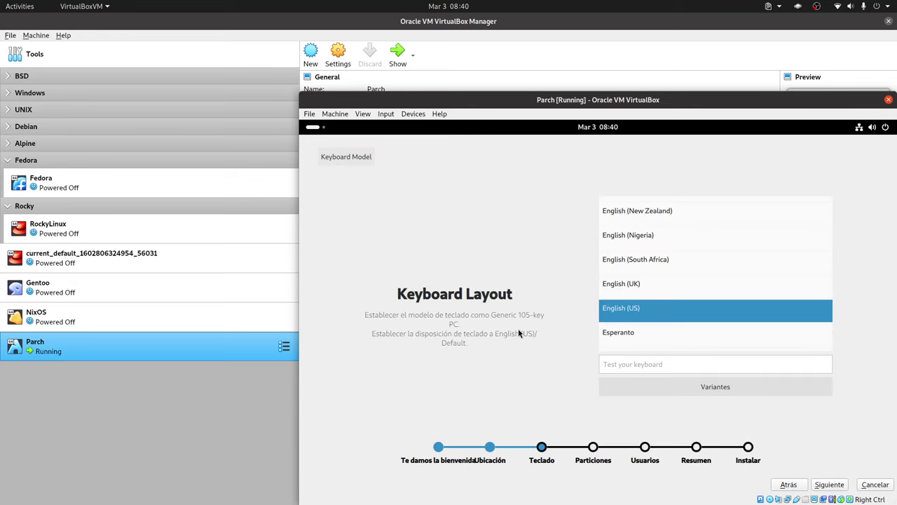
# Select the English (US, intl., with dead keys) variant and continue to storage setup
pyautogui.scroll(-1, 681, 304)
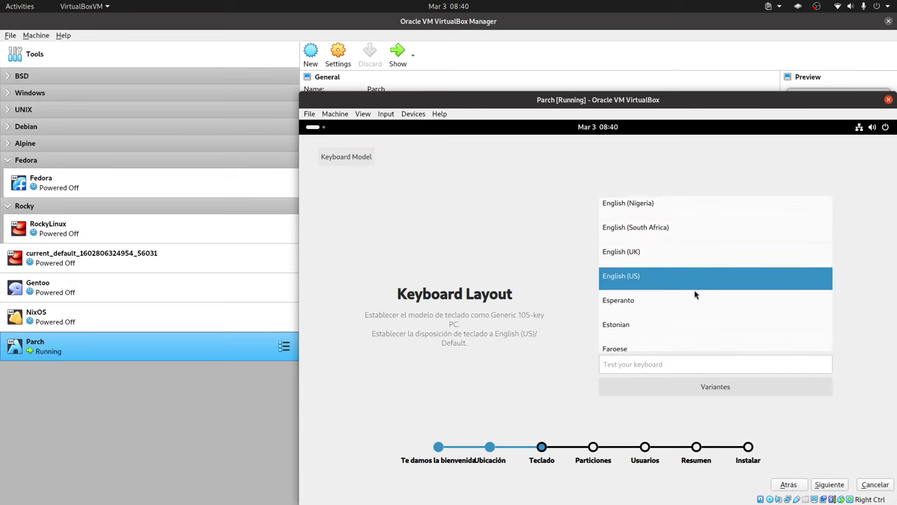
pyautogui.scroll(-2, 695, 295)
pyautogui.scroll(10, 694, 293)
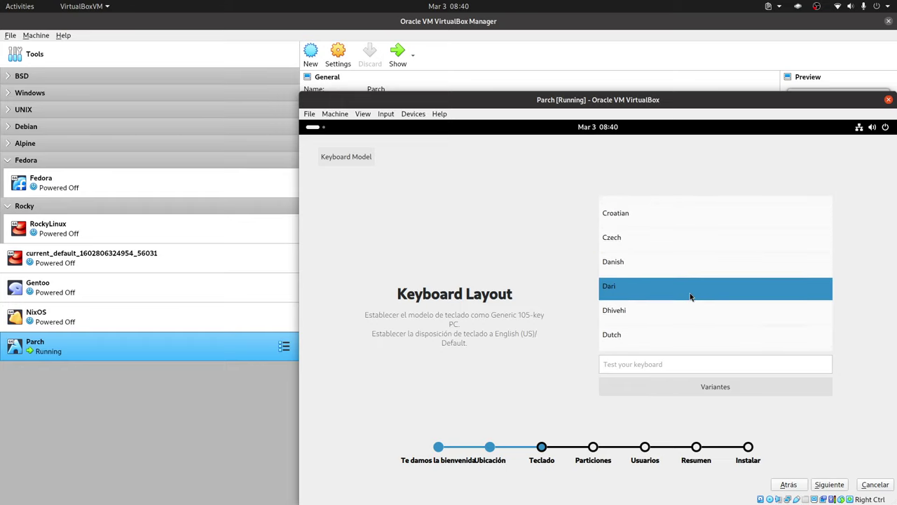
pyautogui.scroll(-5, 690, 297)
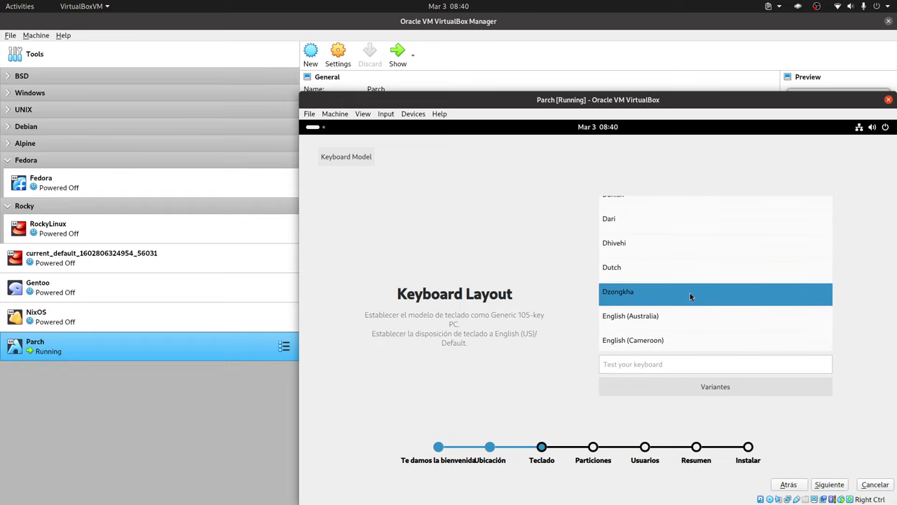
pyautogui.scroll(-4, 690, 292)
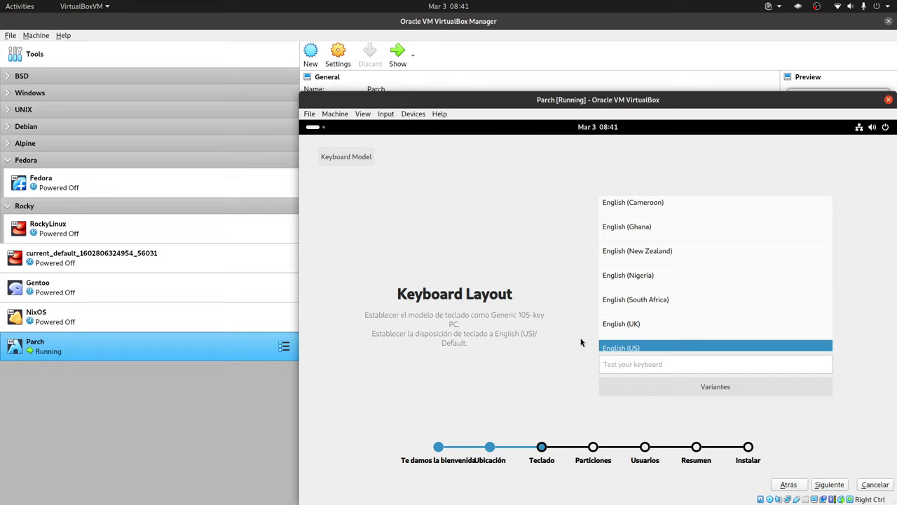
pyautogui.click(715, 387)
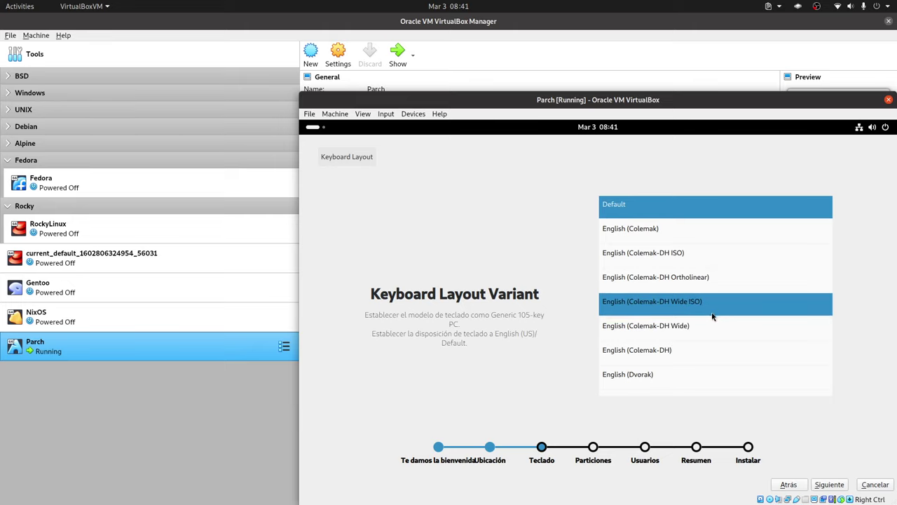
pyautogui.scroll(-1, 712, 315)
pyautogui.scroll(-4, 711, 315)
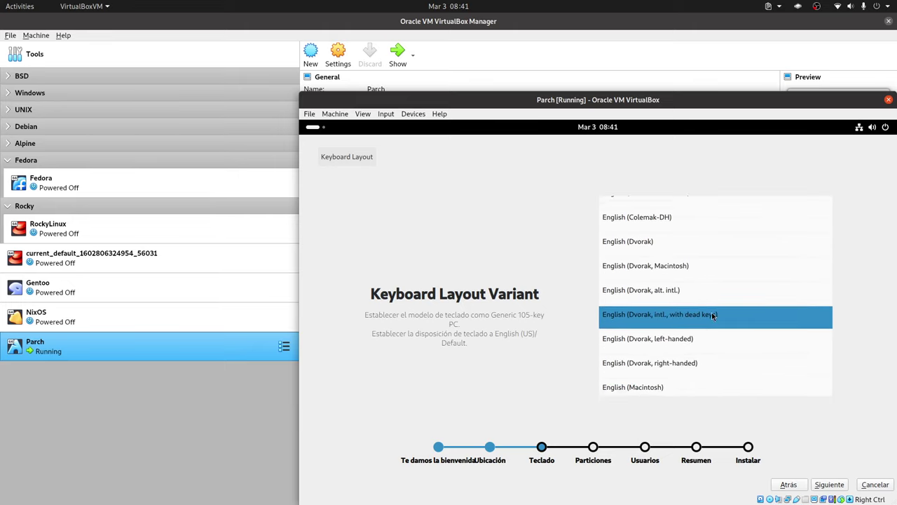
pyautogui.scroll(-4, 712, 315)
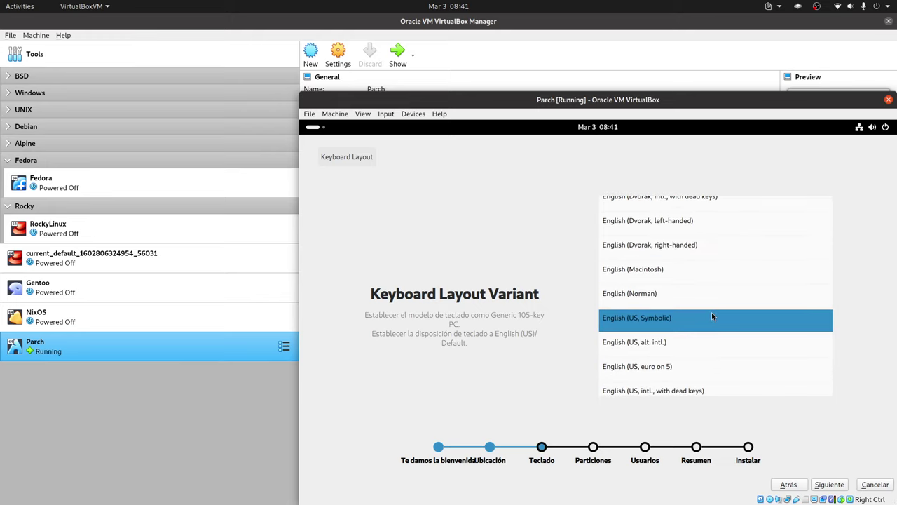
pyautogui.click(687, 351)
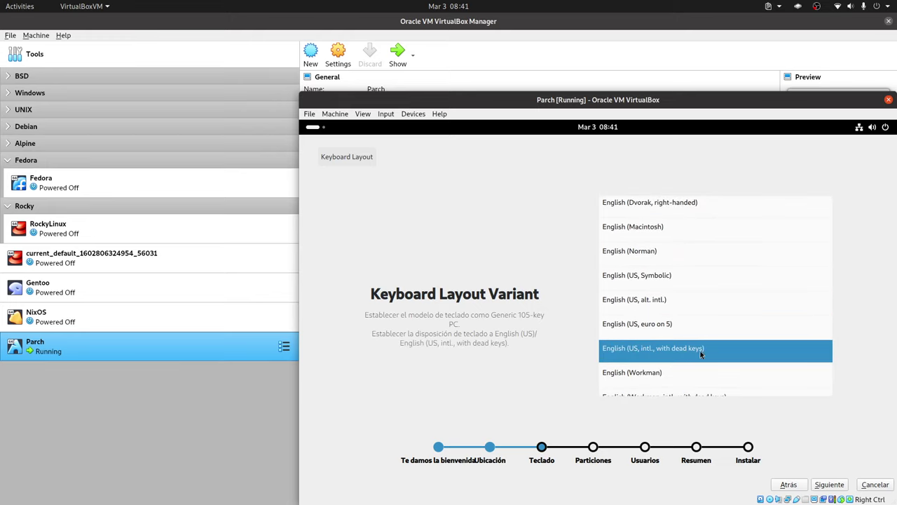
pyautogui.click(832, 486)
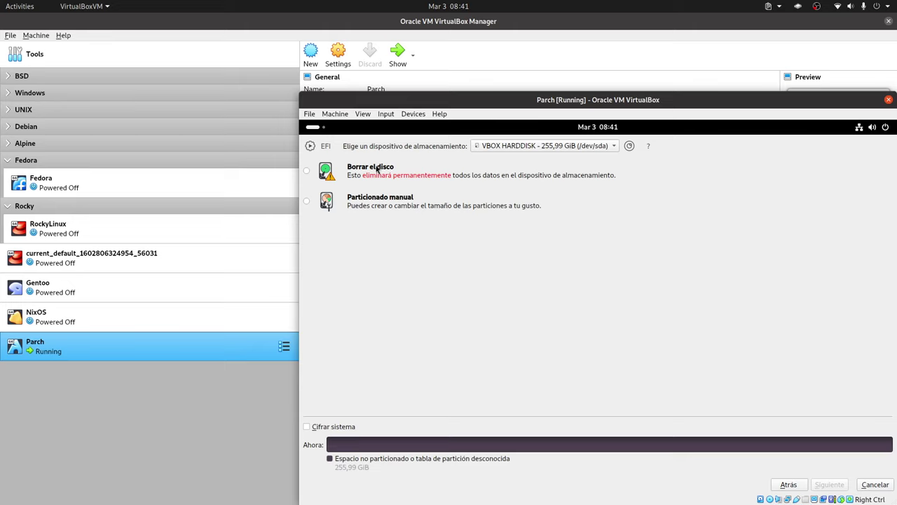
# Choose manual partitioning and create a new GPT partition table on the 255,99 GiB disk
pyautogui.click(387, 203)
pyautogui.click(830, 484)
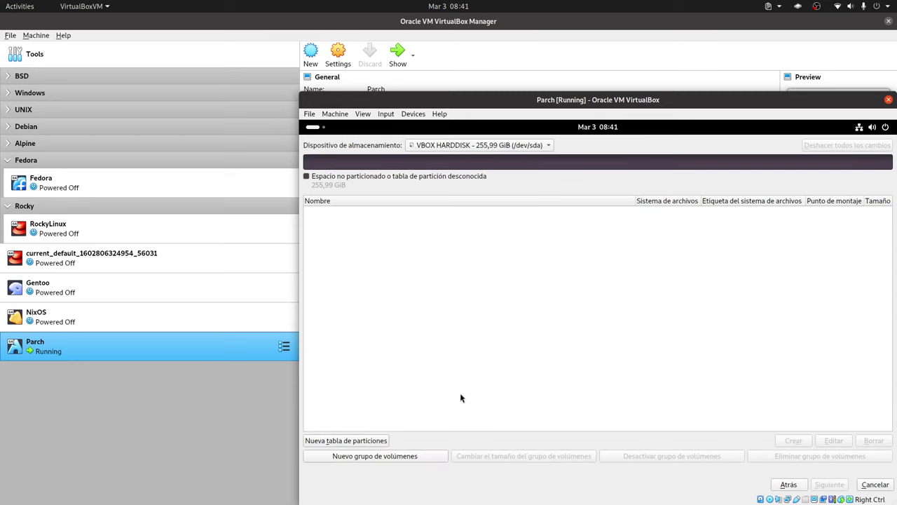
pyautogui.click(364, 440)
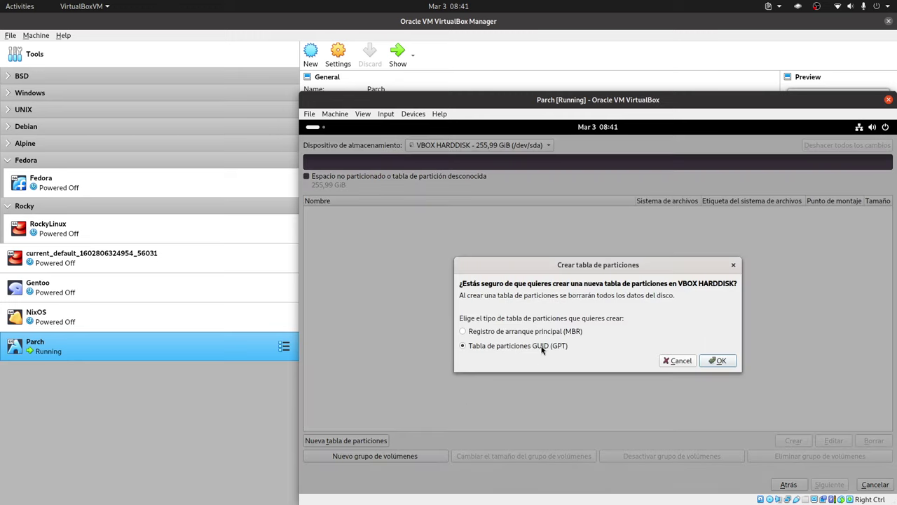
pyautogui.click(725, 363)
pyautogui.click(722, 361)
# Create a new partition in the free space, mounted at /boot/efi and formatted FAT32
pyautogui.click(564, 213)
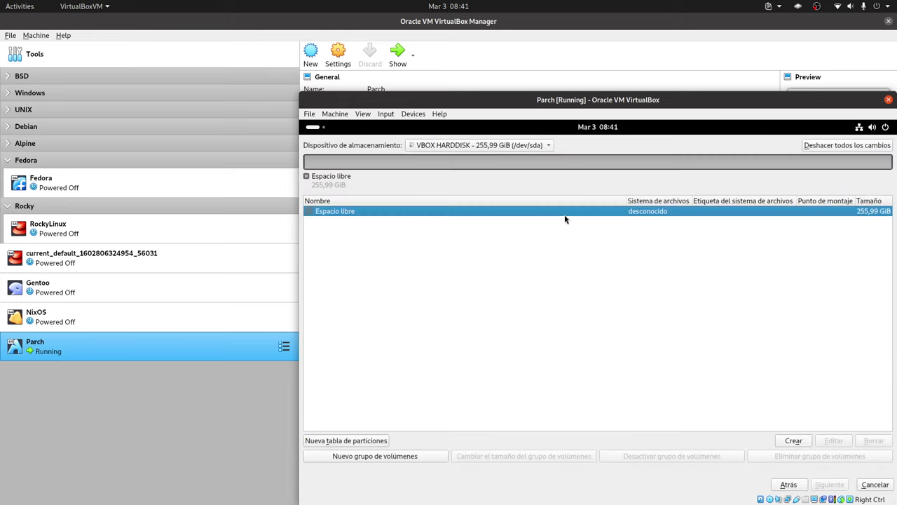
pyautogui.click(792, 441)
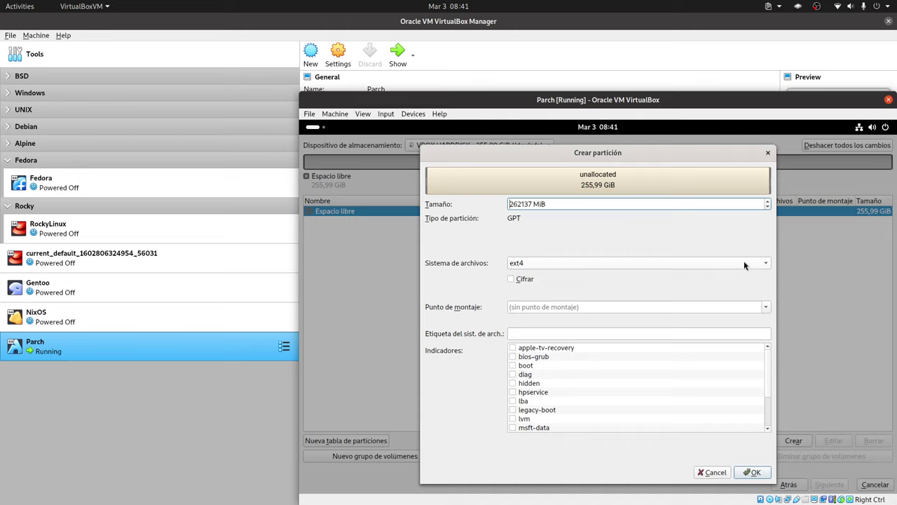
pyautogui.click(742, 307)
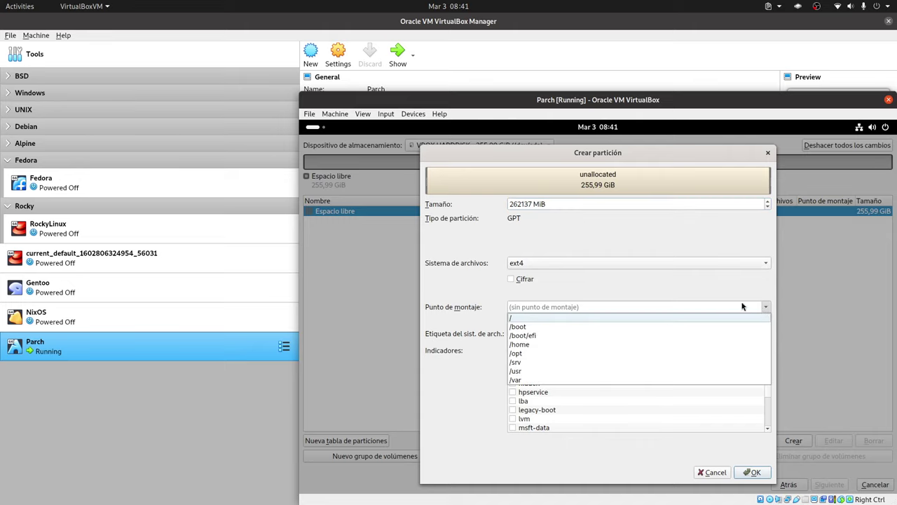
pyautogui.click(587, 336)
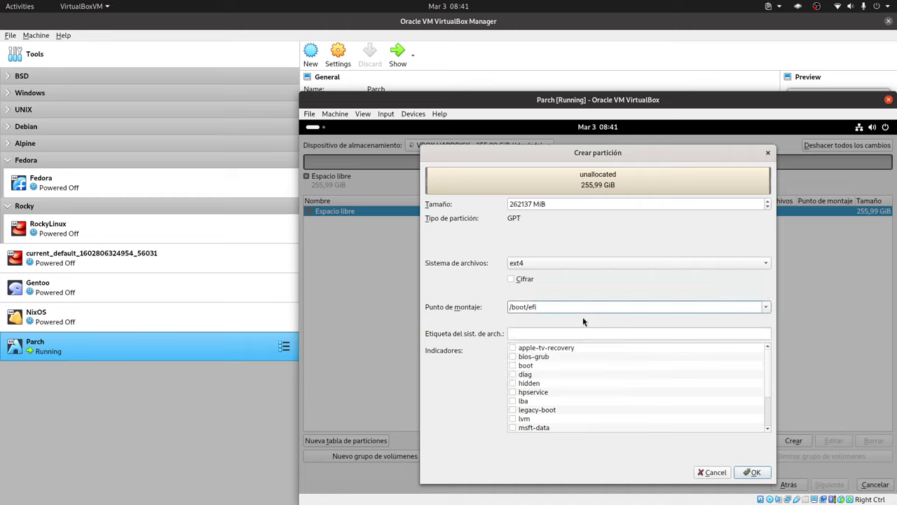
pyautogui.click(576, 266)
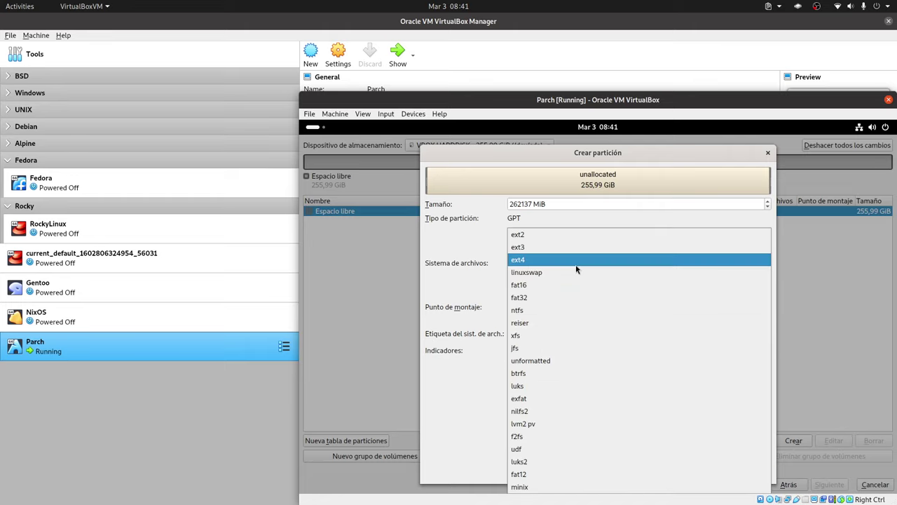
pyautogui.click(575, 298)
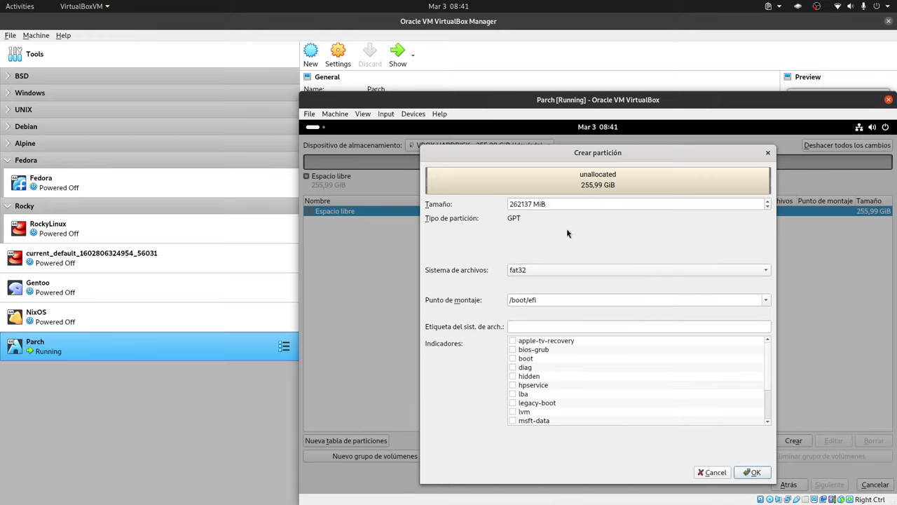
# Set the partition size to 512 MiB with the boot flag and confirm it
pyautogui.click(514, 204)
pyautogui.doubleClick(514, 203)
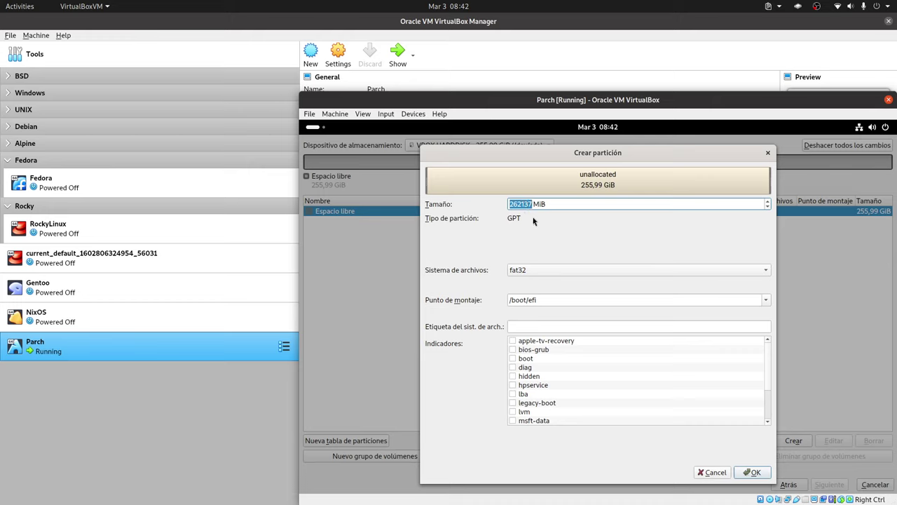
pyautogui.write('512')
pyautogui.click(514, 360)
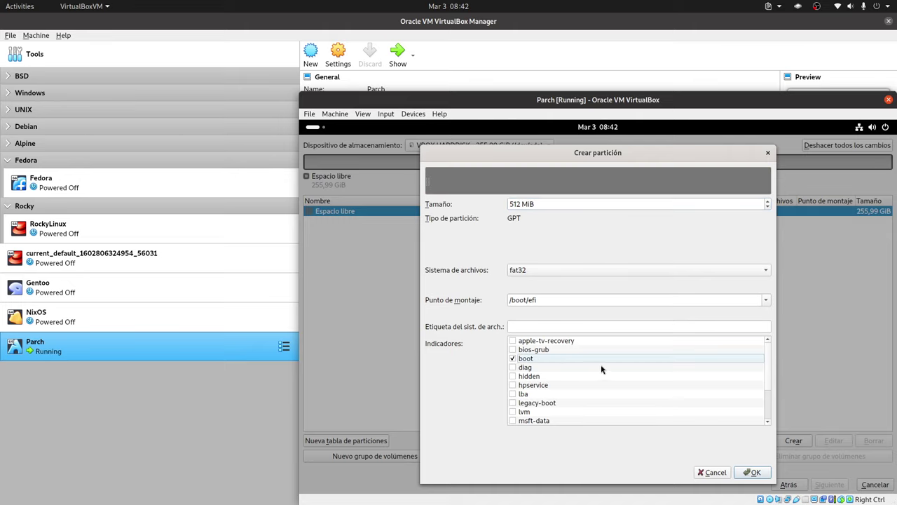
pyautogui.click(751, 473)
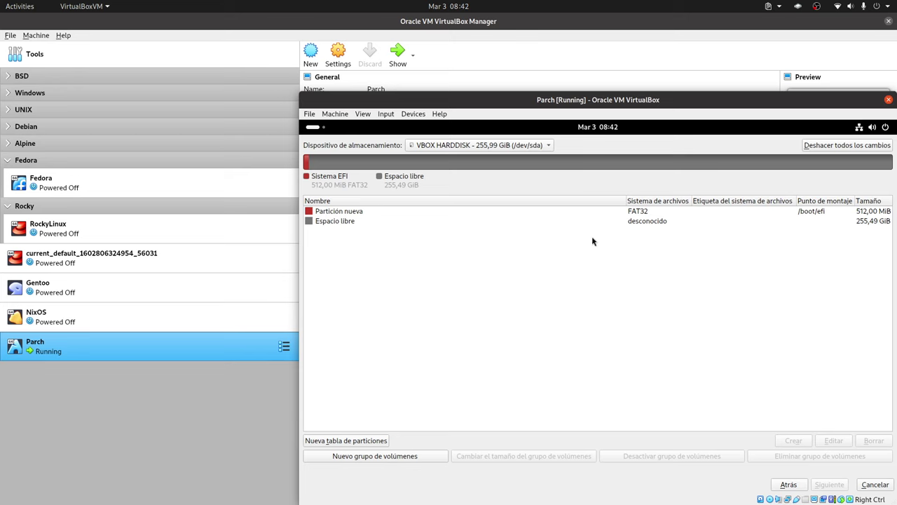
pyautogui.click(656, 221)
# Create a 25600 MiB ext4 partition mounted at /, leaving 230,49 GiB free
pyautogui.click(795, 440)
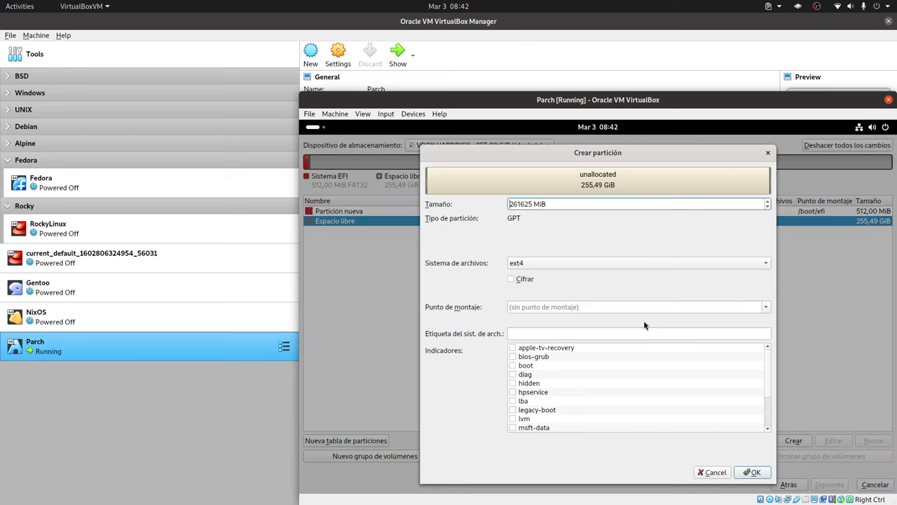
pyautogui.doubleClick(521, 204)
pyautogui.write('25600')
pyautogui.click(558, 262)
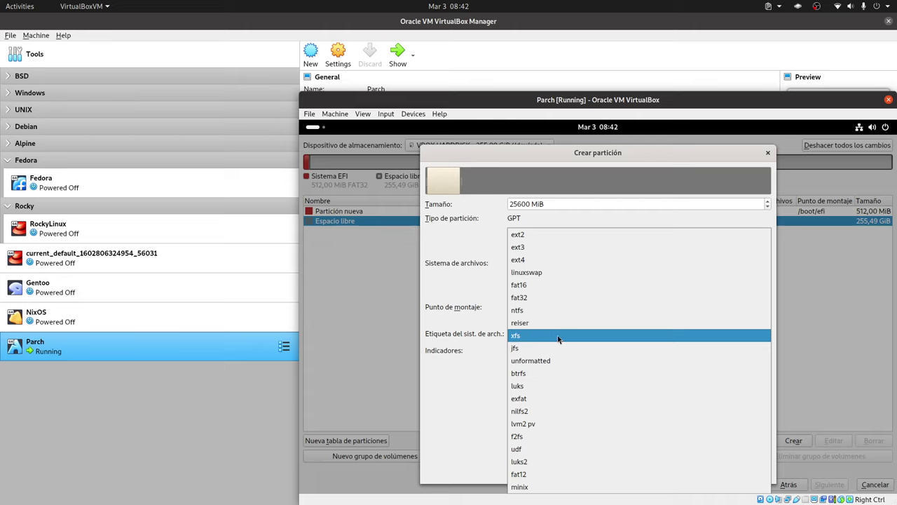
pyautogui.press('Escape')
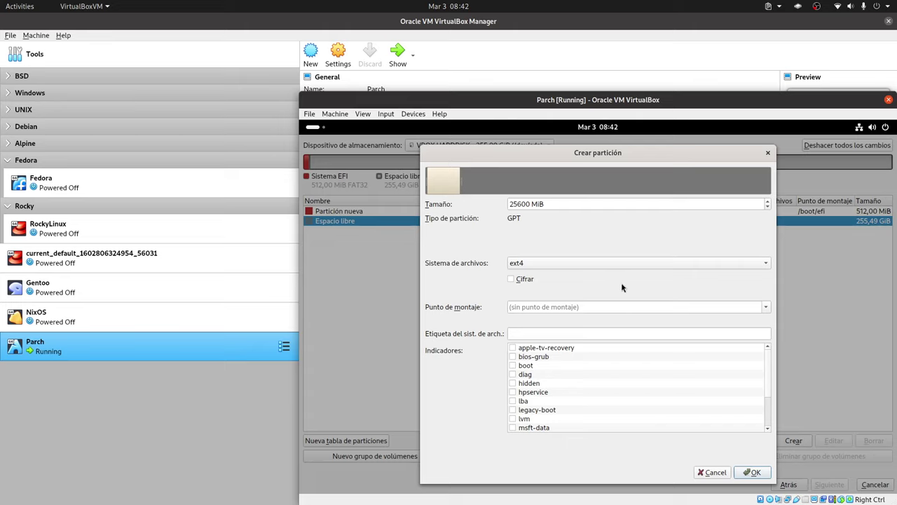
pyautogui.click(764, 308)
pyautogui.click(561, 316)
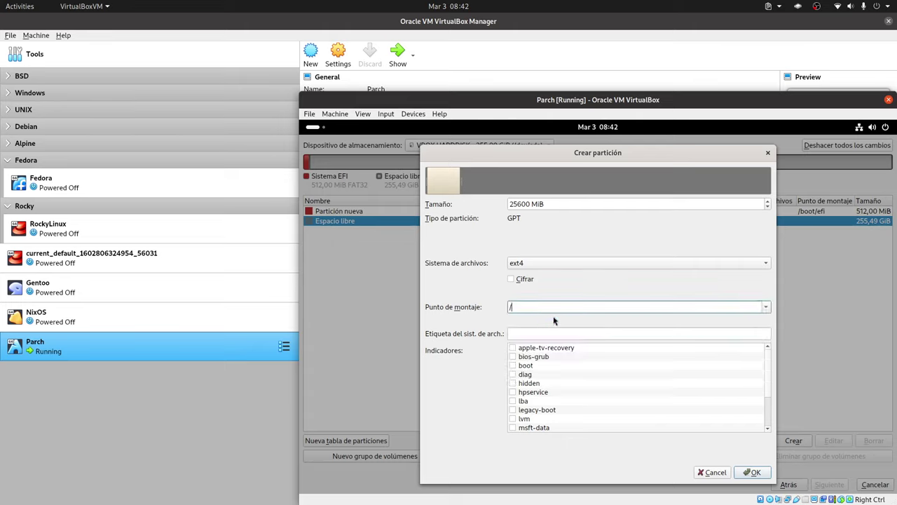
pyautogui.click(755, 473)
pyautogui.click(650, 232)
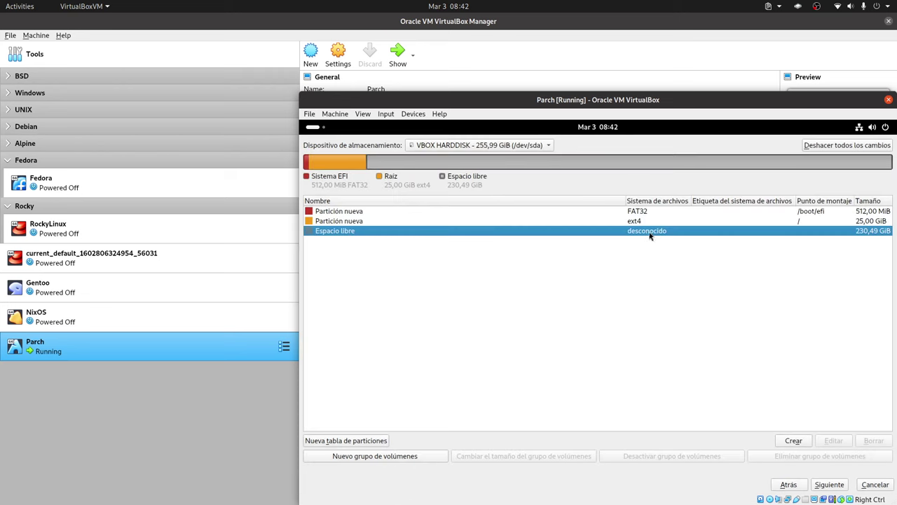
# Create an ext4 partition mounted at /home using all remaining 230,49 GiB
pyautogui.click(794, 440)
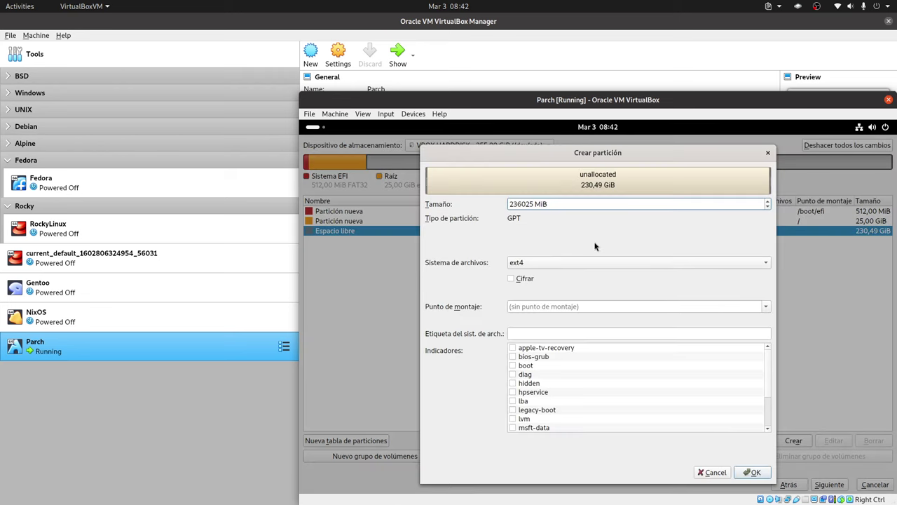
pyautogui.doubleClick(517, 203)
pyautogui.write('2032')
pyautogui.write('0400')
pyautogui.click(767, 307)
pyautogui.click(574, 344)
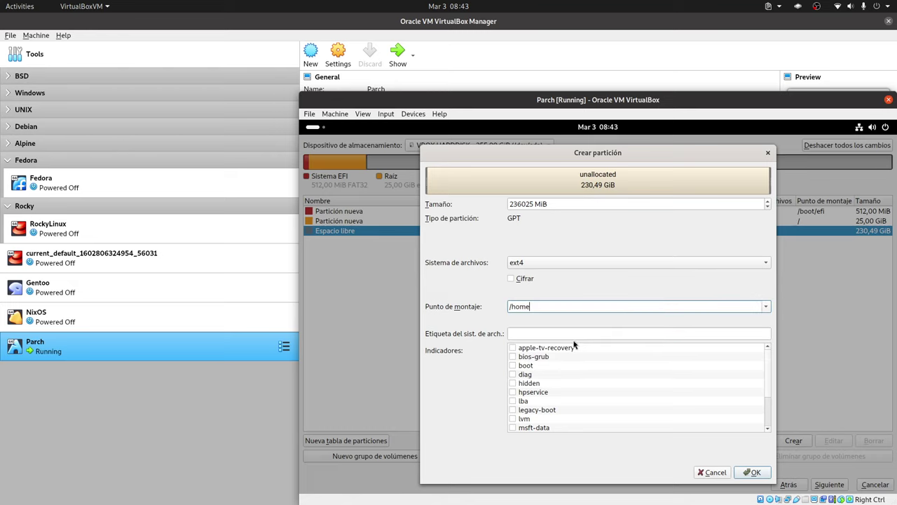
pyautogui.click(760, 478)
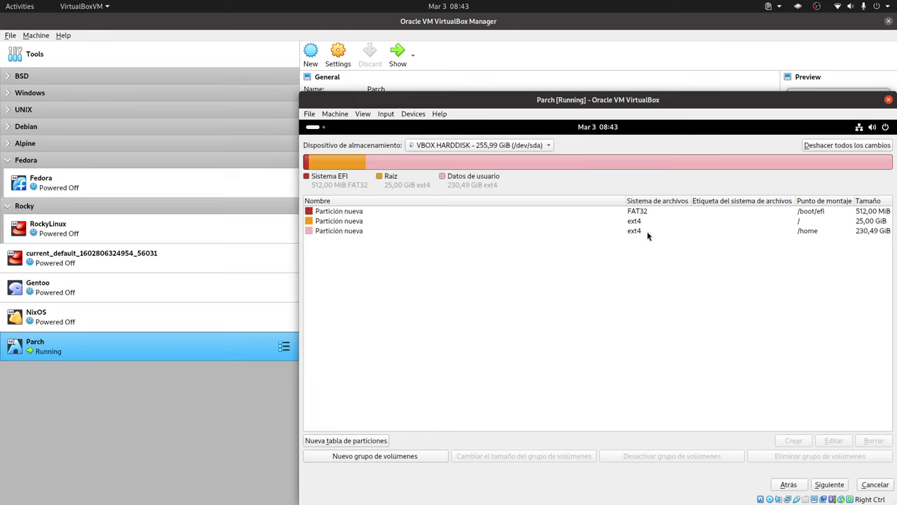
pyautogui.click(646, 232)
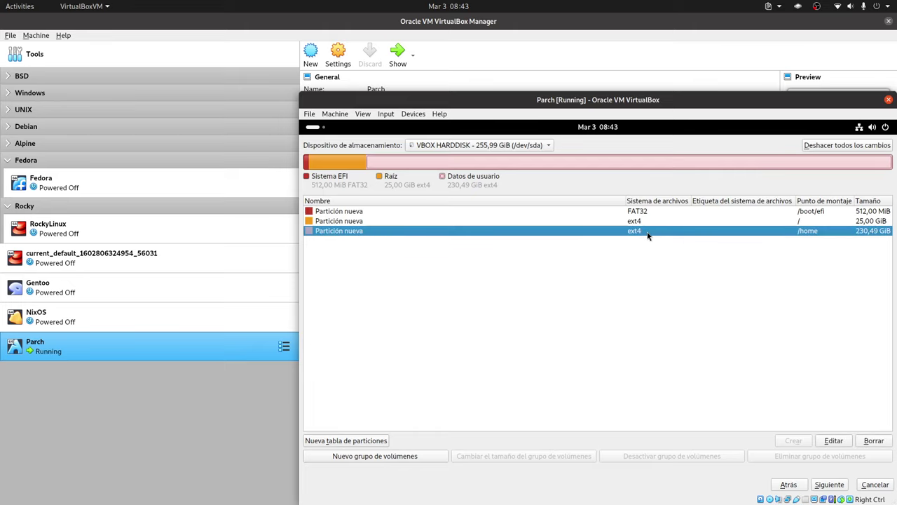
# Edit the /home partition size, replacing its last digits with 00, and confirm
pyautogui.click(834, 442)
pyautogui.press('Right')
pyautogui.press('Right')
pyautogui.press('Right')
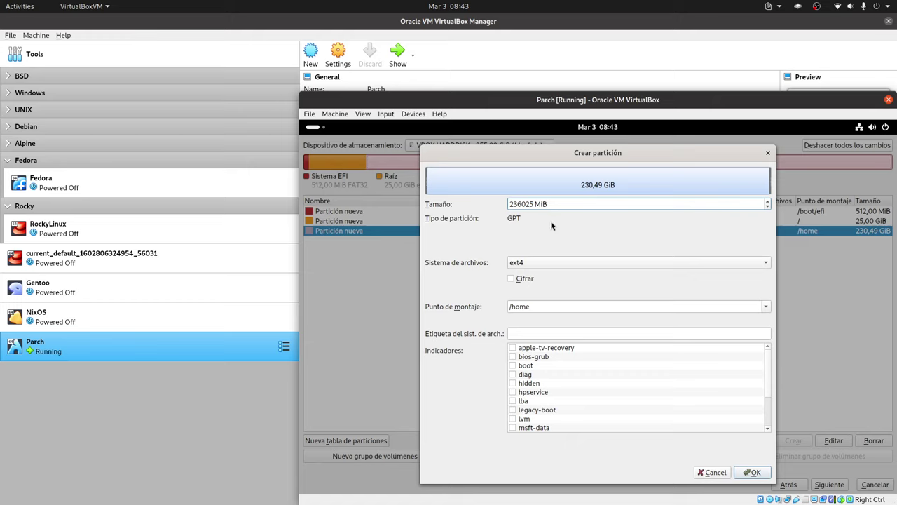
pyautogui.press('BackSpace')
pyautogui.write('0')
pyautogui.press('BackSpace')
pyautogui.write('6')
pyautogui.press('BackSpace')
pyautogui.press('BackSpace')
pyautogui.write('00')
pyautogui.click(751, 472)
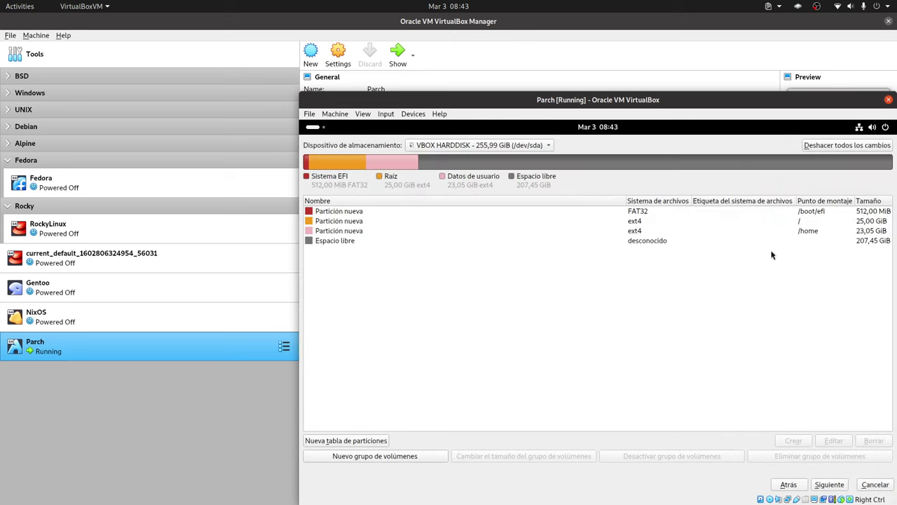
pyautogui.click(711, 231)
# Correct the /home partition size to 236000 MiB
pyautogui.click(834, 440)
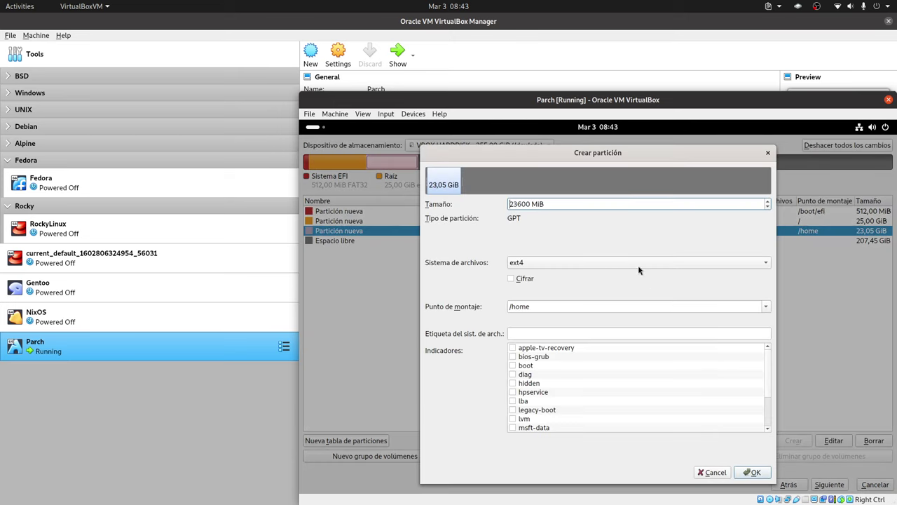
pyautogui.click(527, 204)
pyautogui.write('0')
pyautogui.click(750, 472)
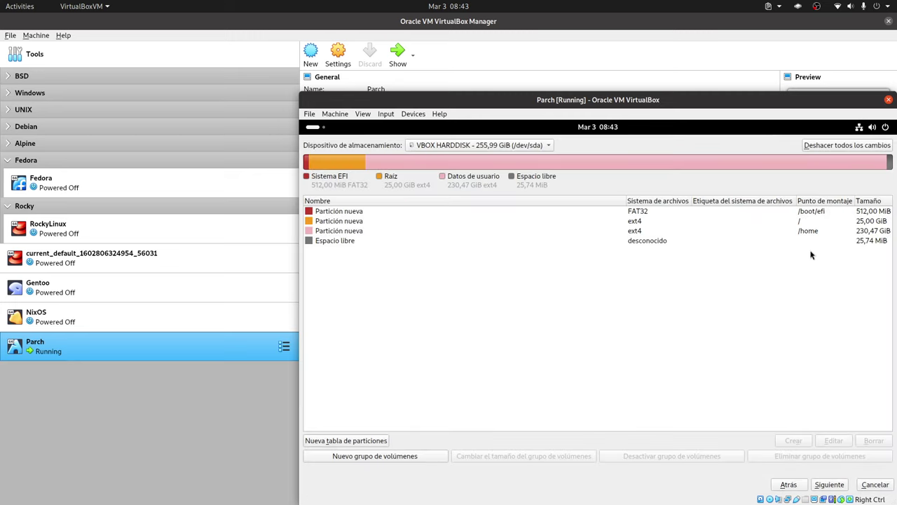
pyautogui.click(825, 233)
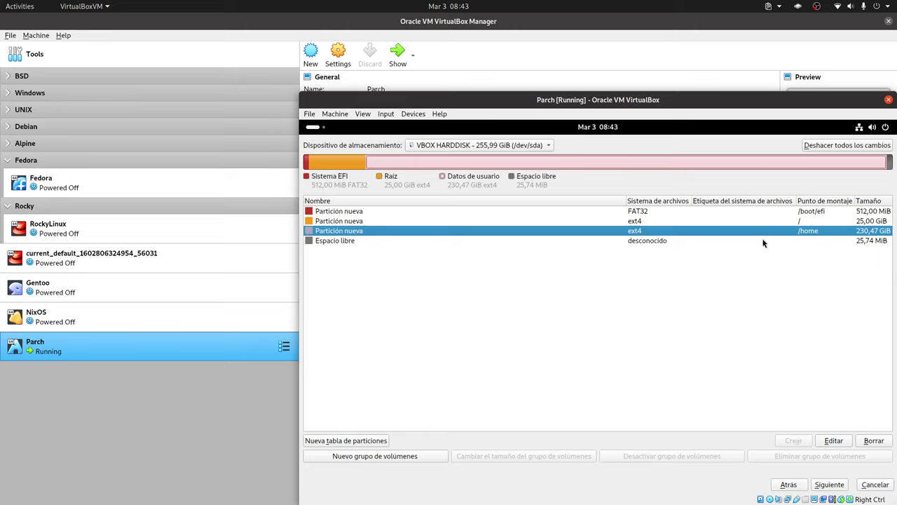
pyautogui.click(690, 243)
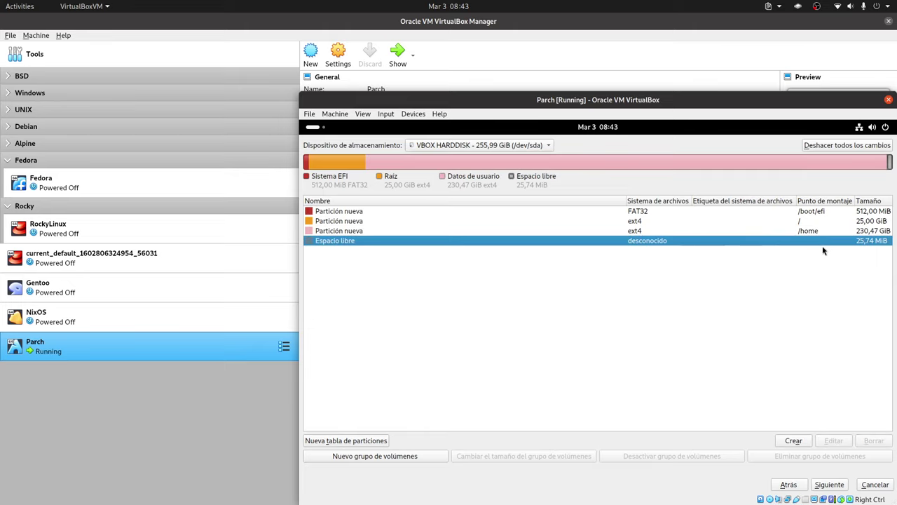
# Change the /home size to 235000 MiB and review the 1,00 GiB free space left
pyautogui.click(838, 231)
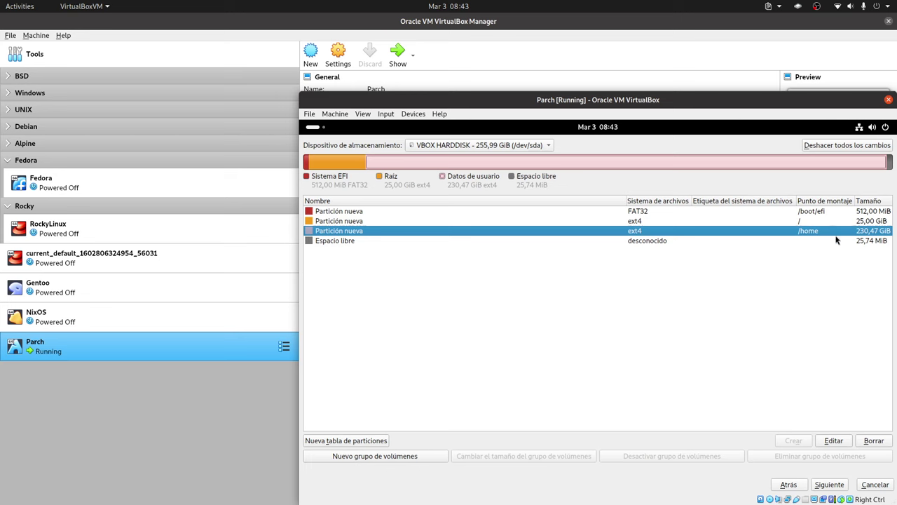
pyautogui.click(838, 441)
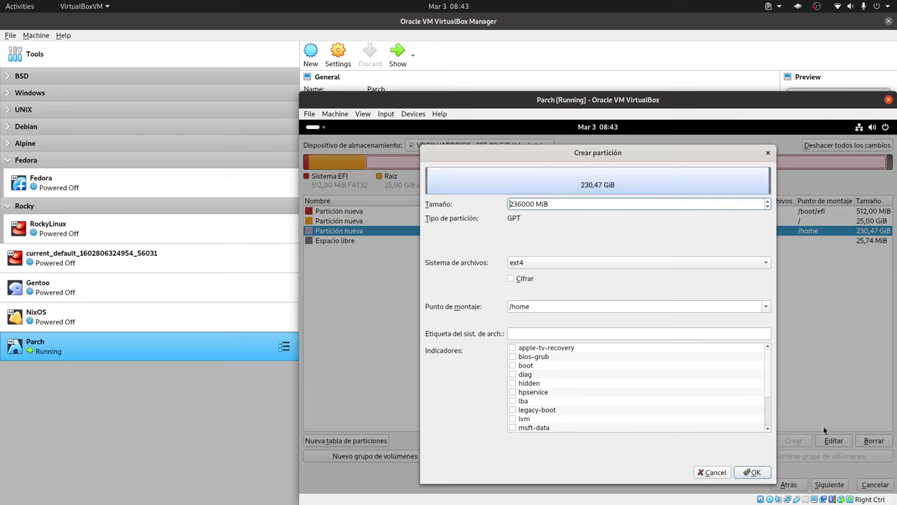
pyautogui.click(520, 204)
pyautogui.write('5')
pyautogui.click(752, 472)
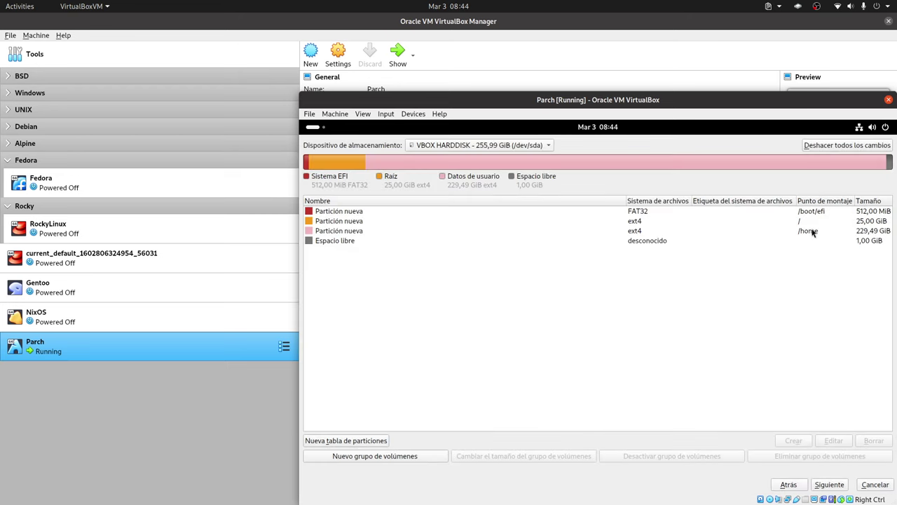
pyautogui.click(814, 232)
pyautogui.click(851, 244)
pyautogui.click(789, 222)
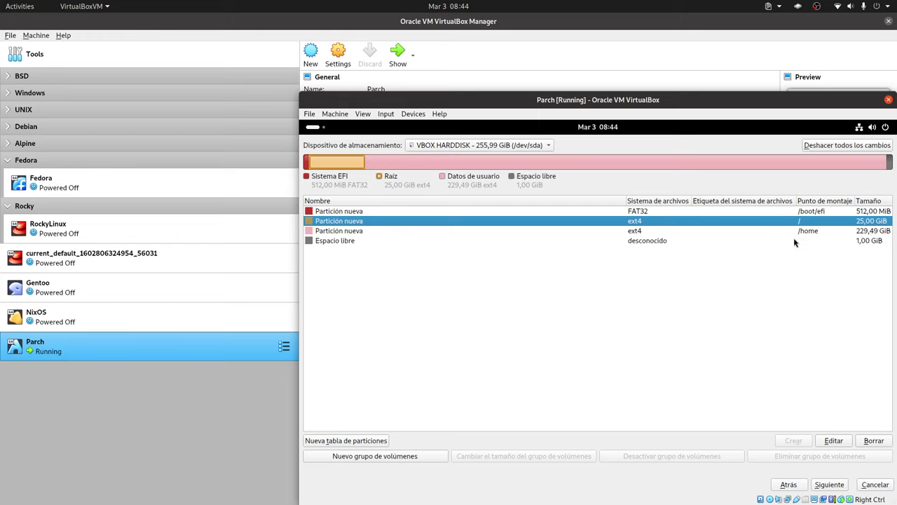
pyautogui.click(797, 231)
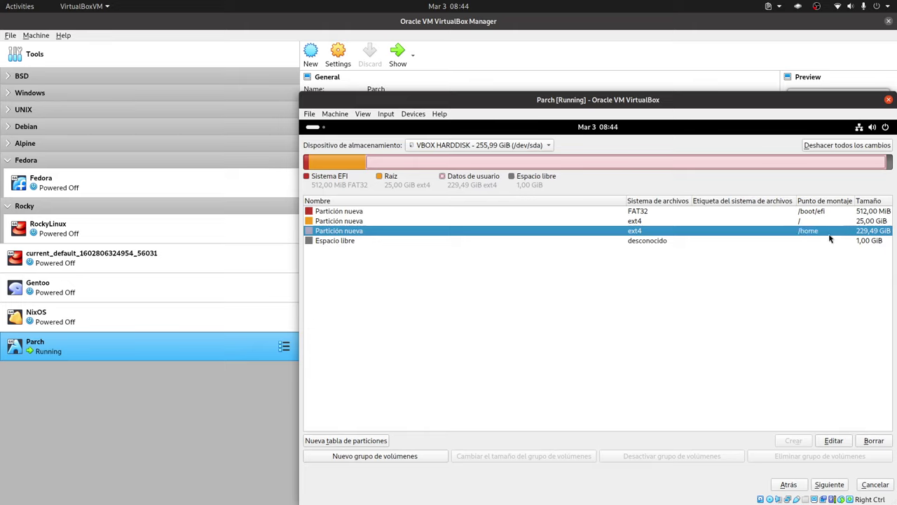
pyautogui.click(749, 241)
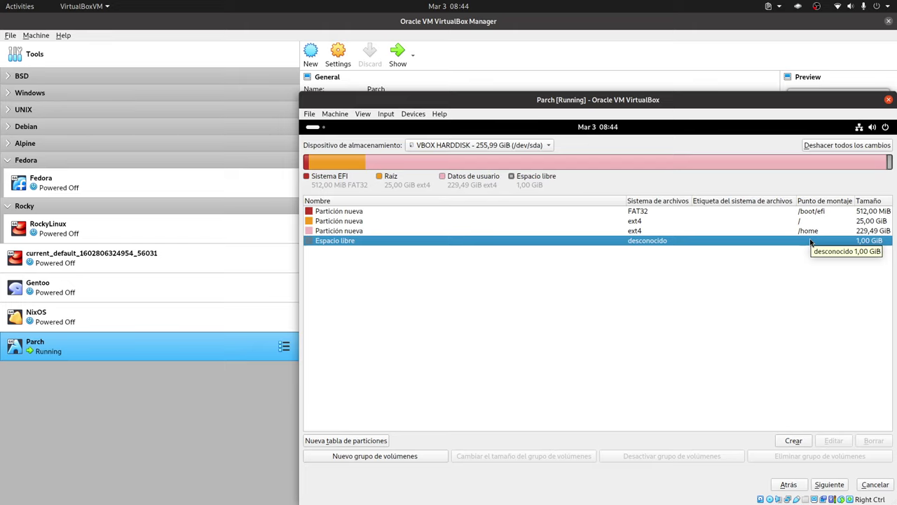
pyautogui.click(794, 232)
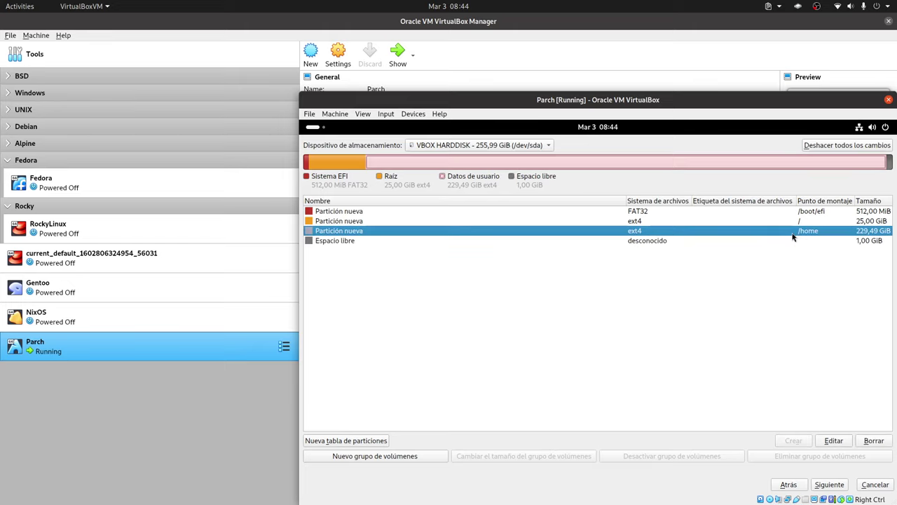
pyautogui.click(765, 240)
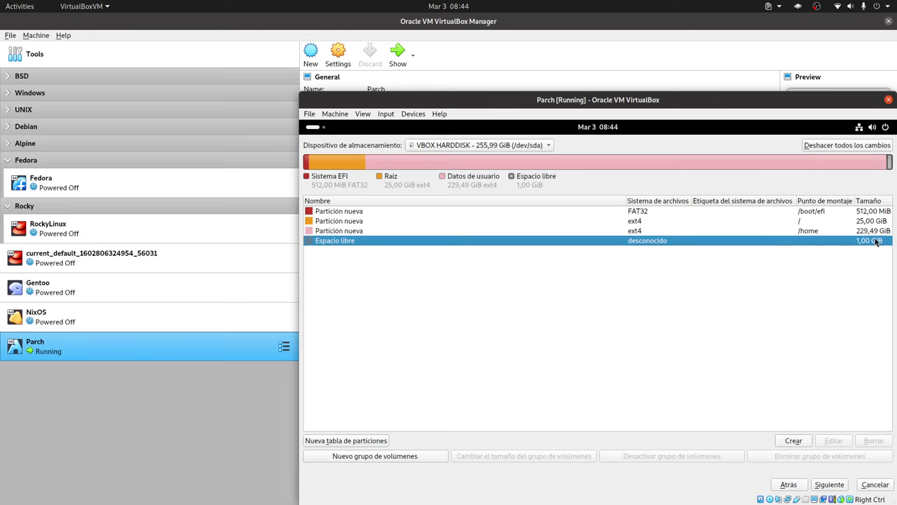
# Create a 1,00 GiB linuxswap partition in the free space and review the layout
pyautogui.click(656, 231)
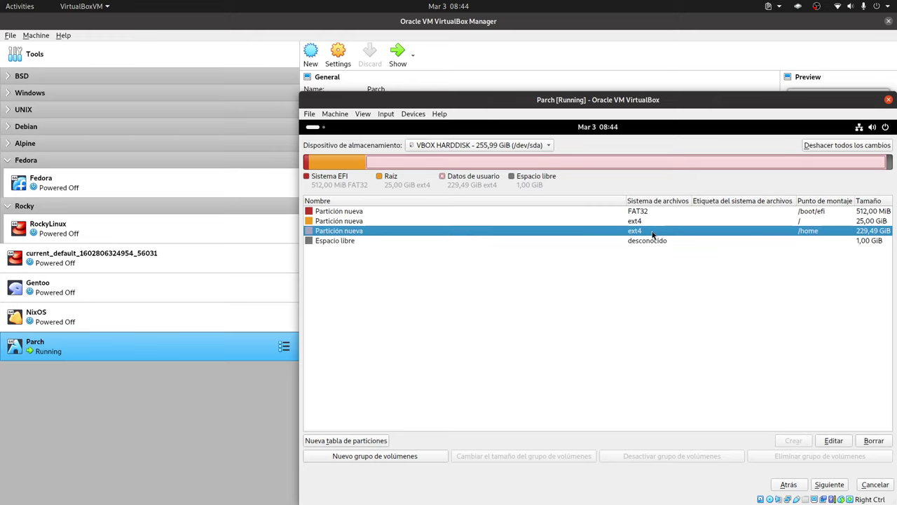
pyautogui.click(660, 242)
pyautogui.click(800, 441)
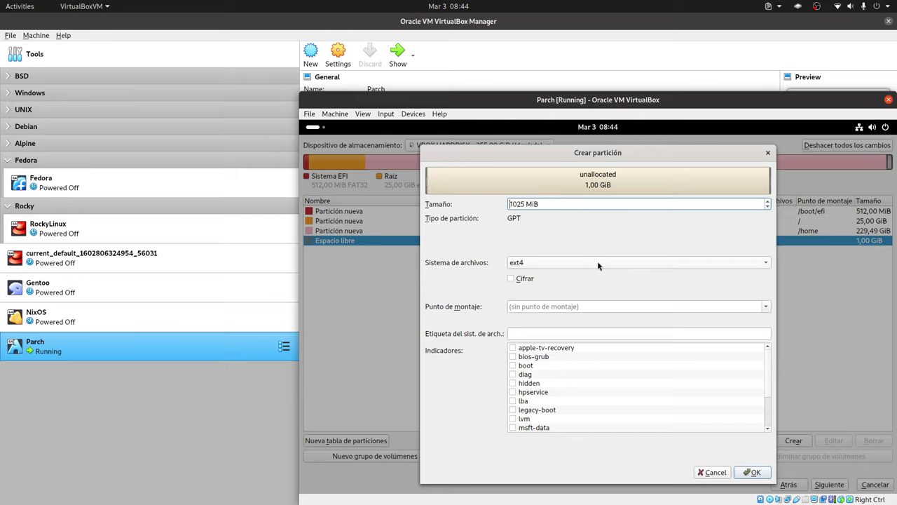
pyautogui.click(597, 261)
pyautogui.click(582, 274)
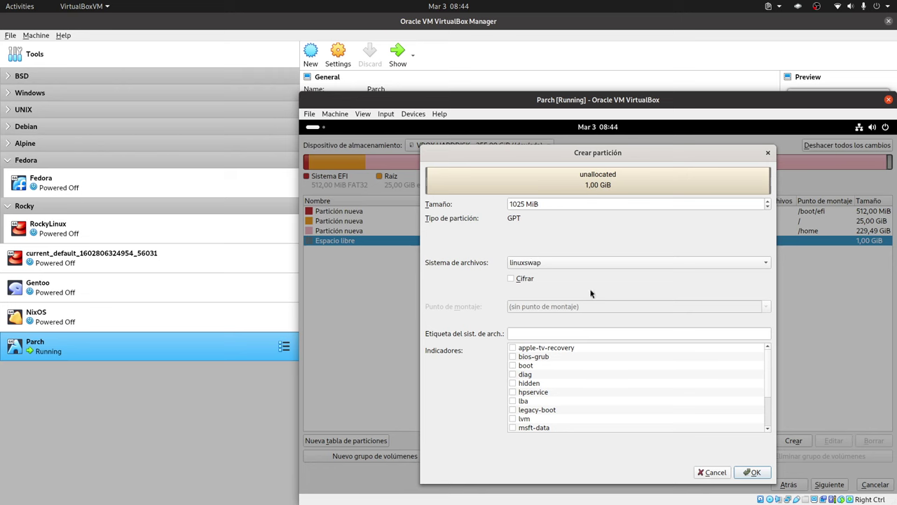
pyautogui.click(752, 472)
pyautogui.click(646, 242)
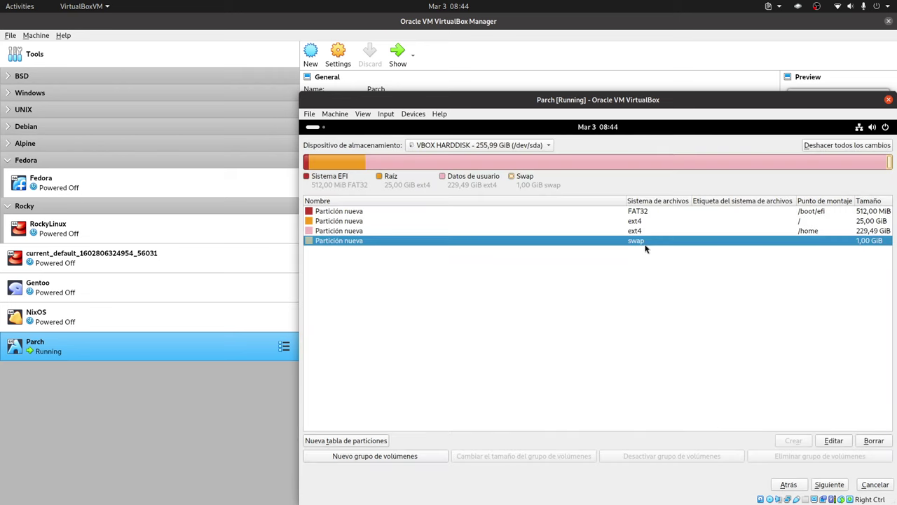
pyautogui.click(636, 231)
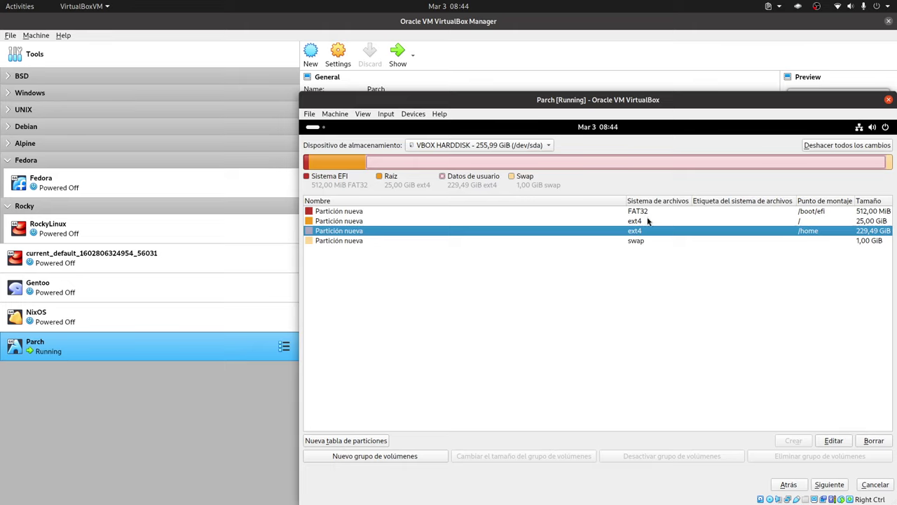
pyautogui.press('Up')
pyautogui.press('Down')
# Enter the full name, computer name, and the user password with its confirmation
pyautogui.click(829, 485)
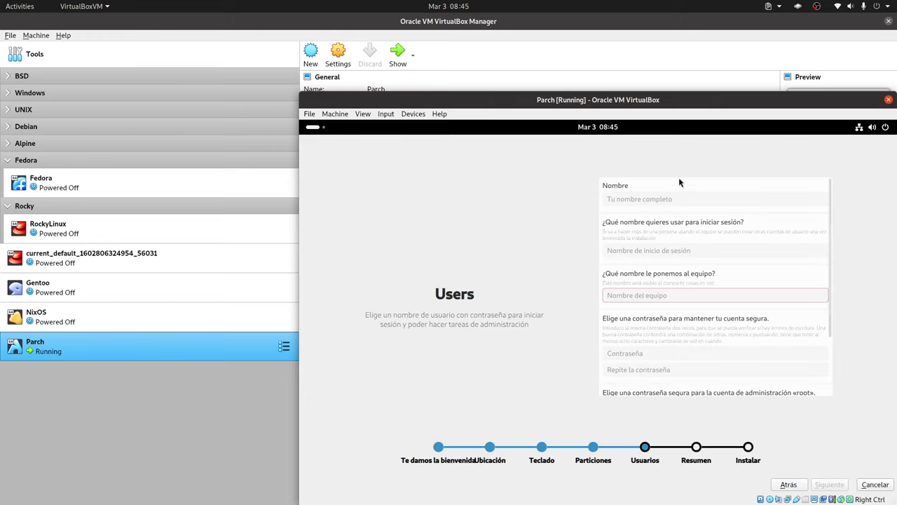
pyautogui.click(655, 201)
pyautogui.write('Li')
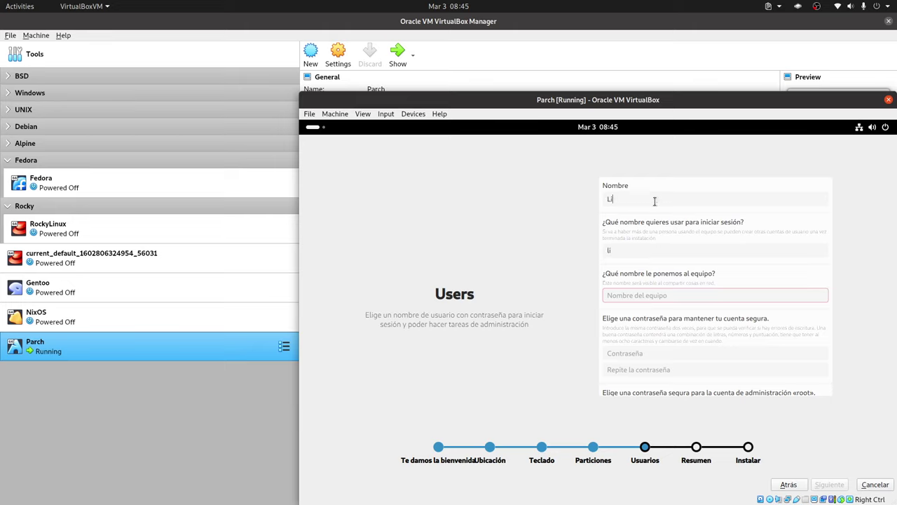
pyautogui.write('breByte')
pyautogui.click(641, 295)
pyautogui.write('libre')
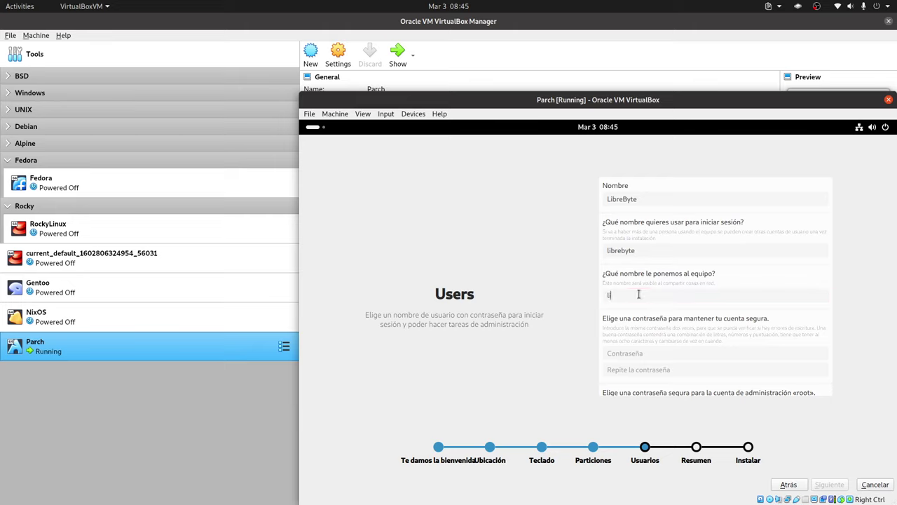
pyautogui.write('byte-pc')
pyautogui.click(643, 354)
pyautogui.write('123')
pyautogui.click(659, 370)
pyautogui.write('123')
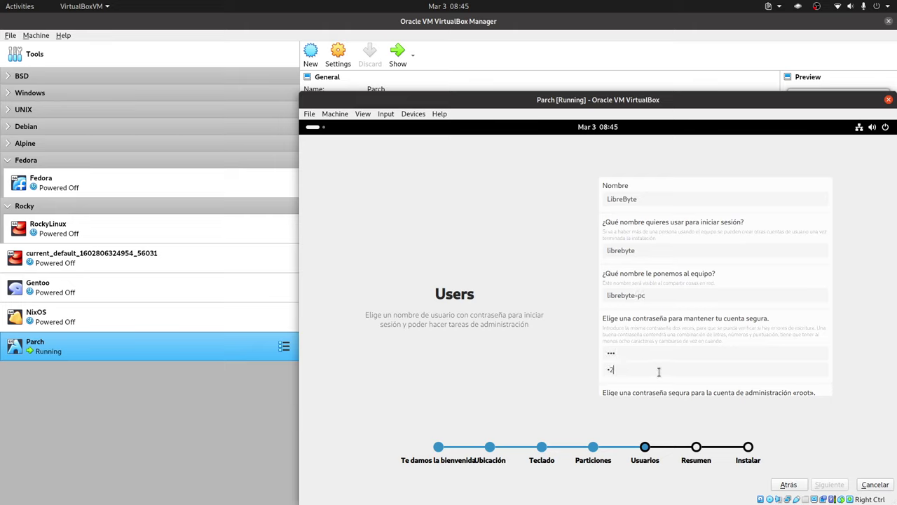
# Enter the root password and its confirmation
pyautogui.scroll(-2, 803, 383)
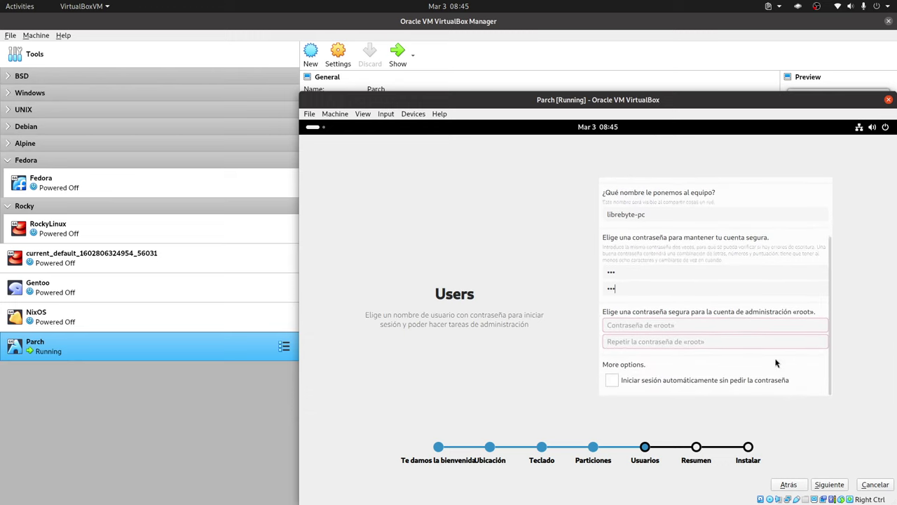
pyautogui.click(666, 327)
pyautogui.write('123')
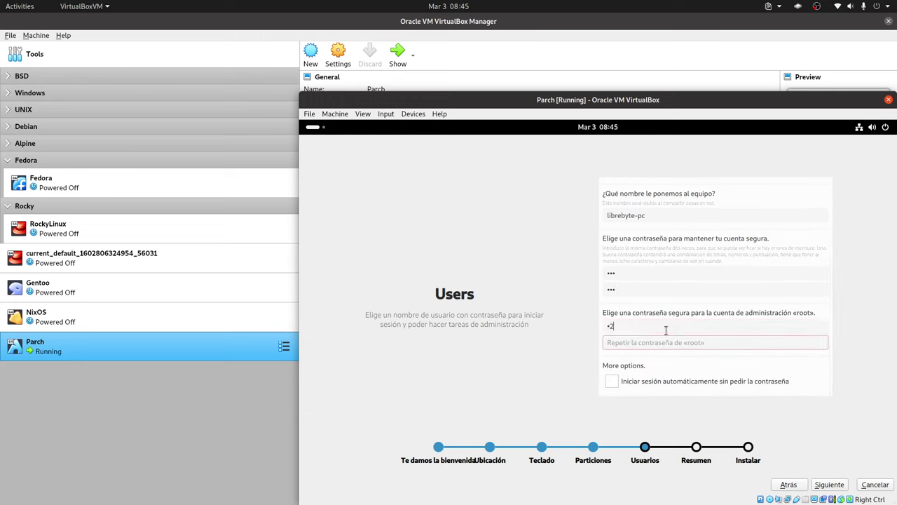
pyautogui.click(643, 343)
pyautogui.write('12')
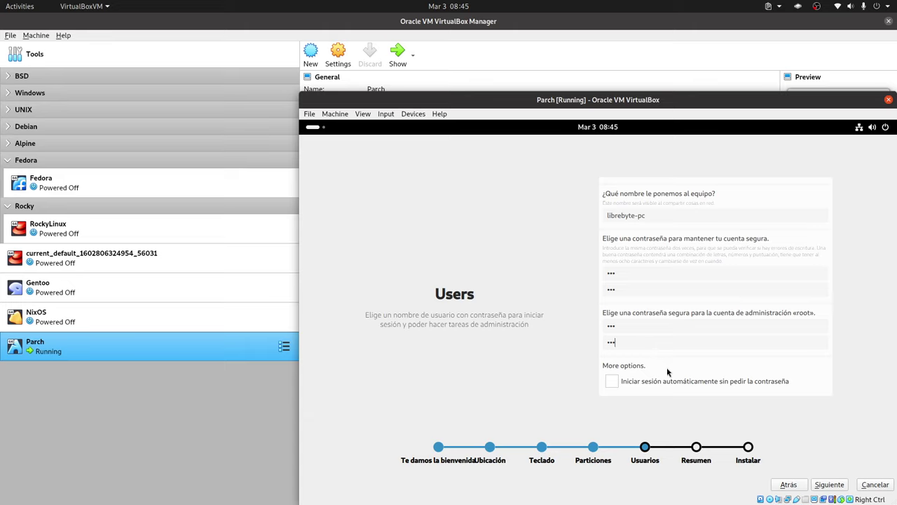
pyautogui.write('3')
# Advance through the Resumen summary and start installing Parch Linux
pyautogui.click(830, 484)
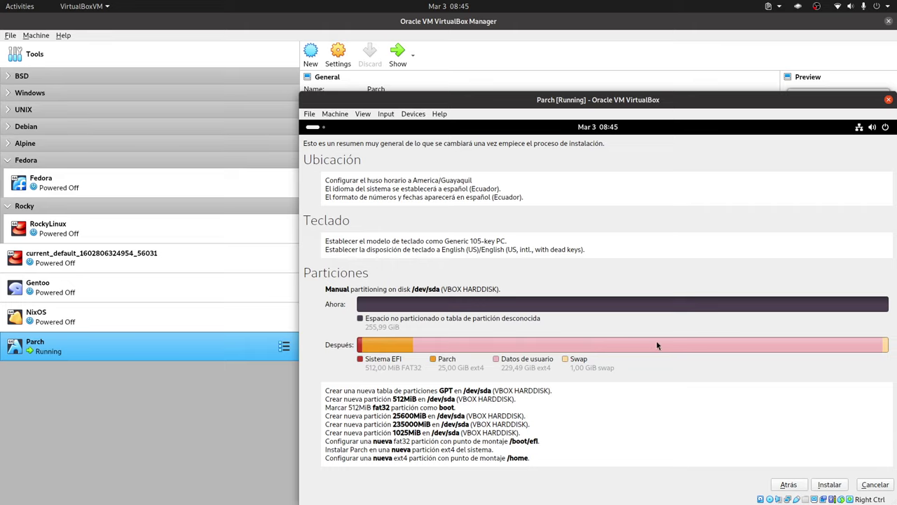
pyautogui.click(834, 484)
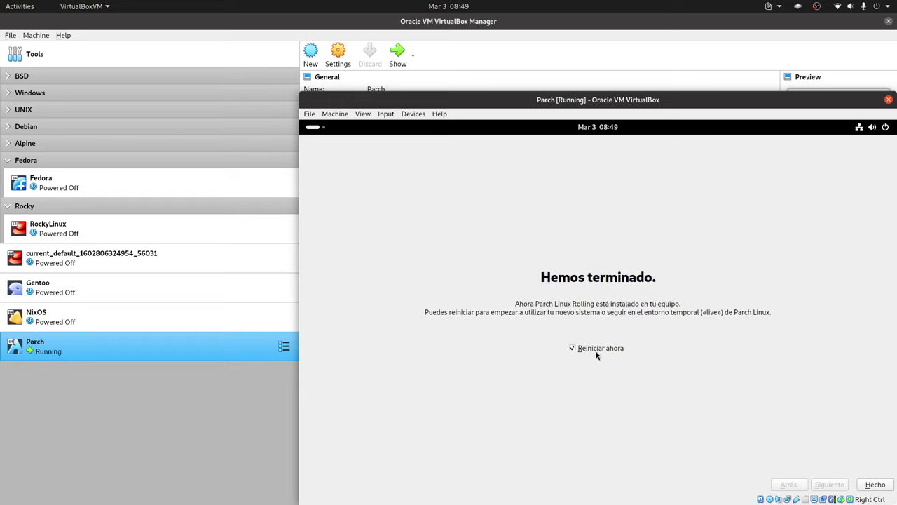
# Reboot, boot Parch Linux from GRUB, and log in with the user's password
pyautogui.click(876, 484)
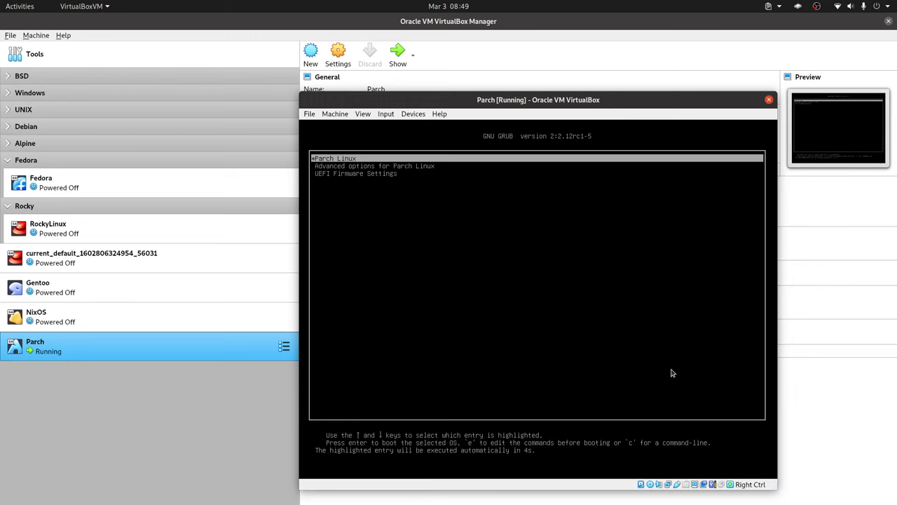
pyautogui.press('Return')
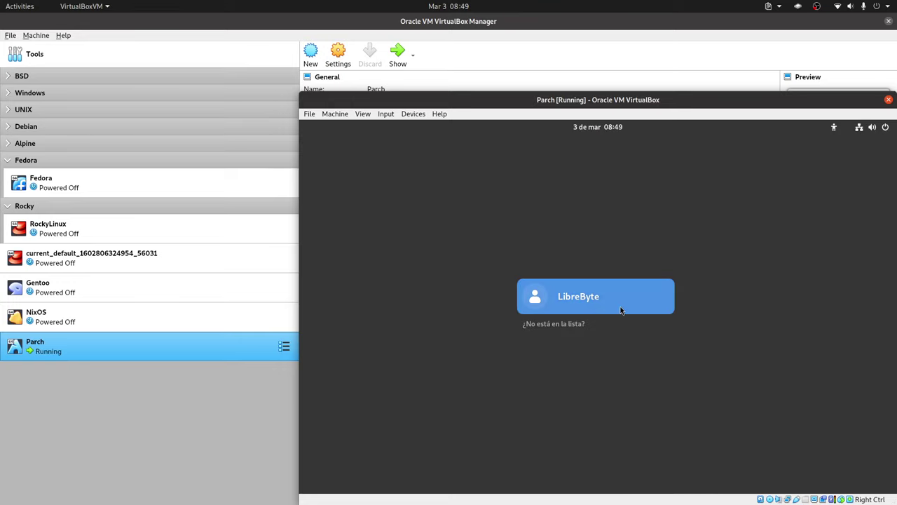
pyautogui.click(621, 307)
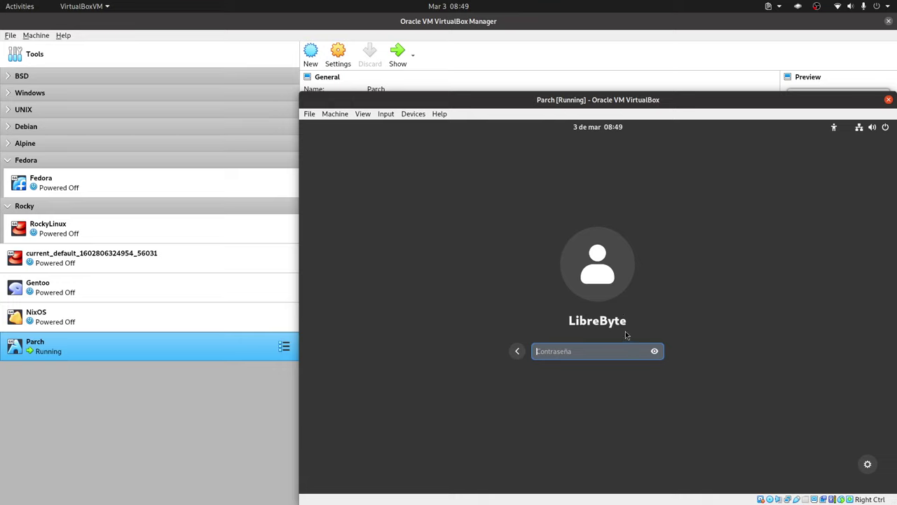
pyautogui.write('***')
pyautogui.press('Return')
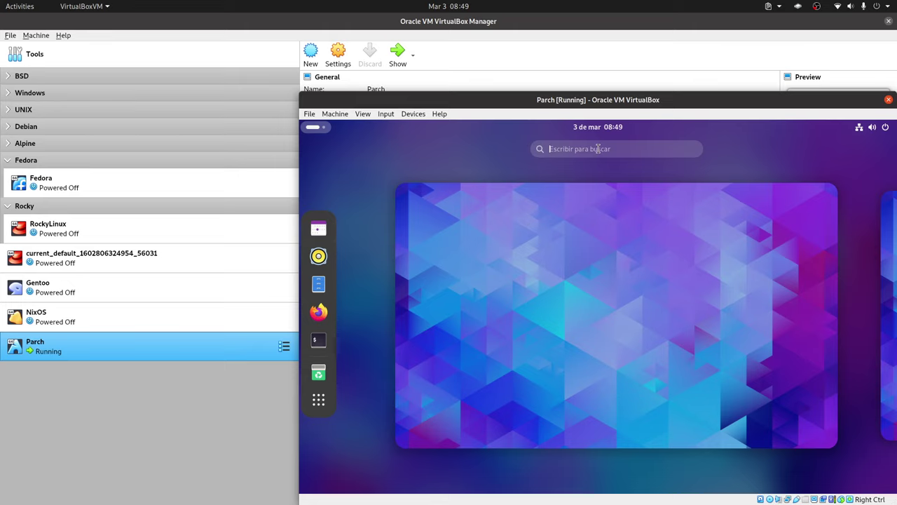
# Search 'moni', try launching btop++, and dismiss its launch-failure notification
pyautogui.write('moni')
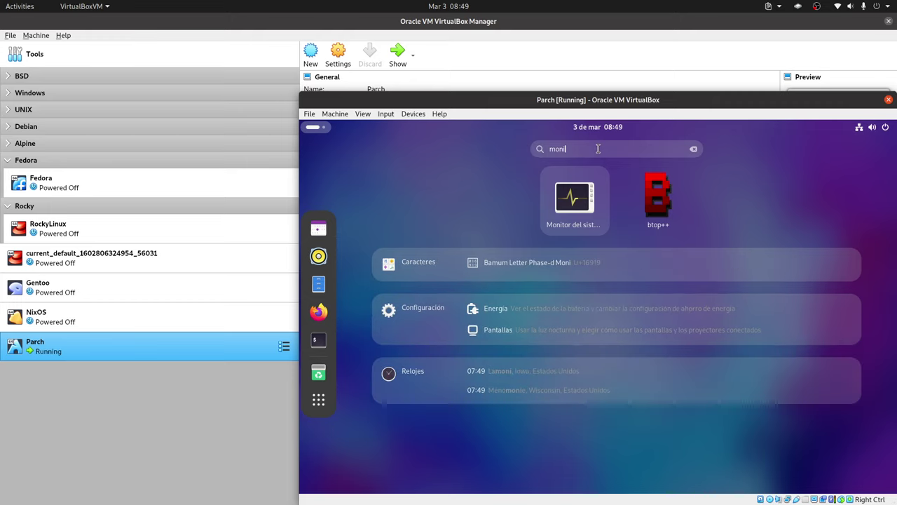
pyautogui.click(658, 199)
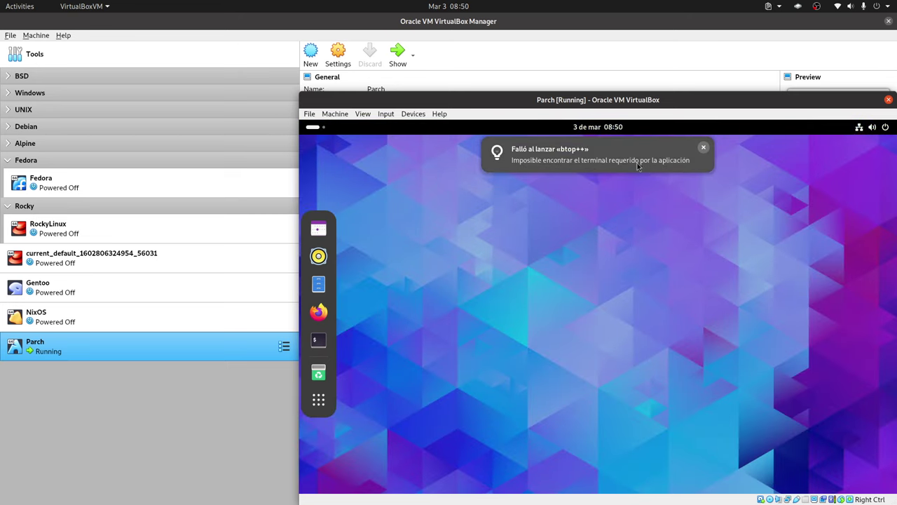
pyautogui.click(703, 147)
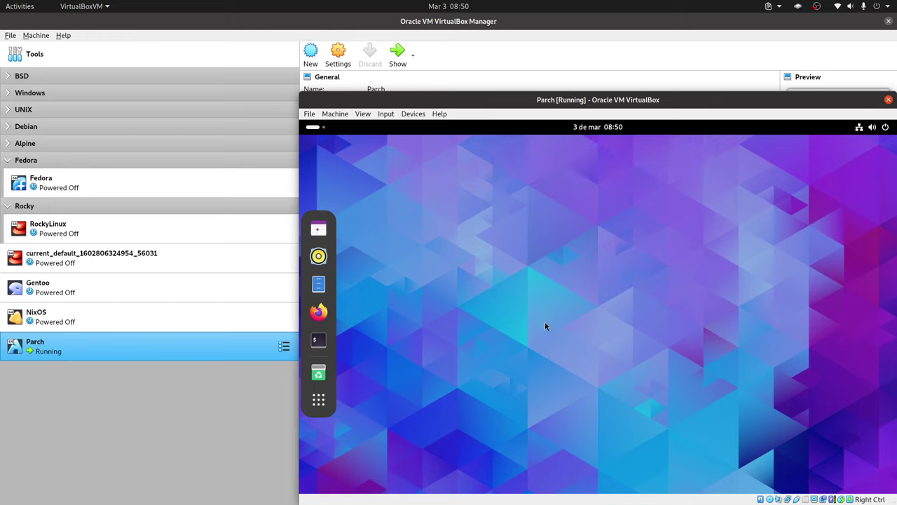
# Open a Black Box terminal with Ctrl+Alt+T, move it right, and check About shows 0.14.0
pyautogui.hotkey('ctrl', 'alt', 't')
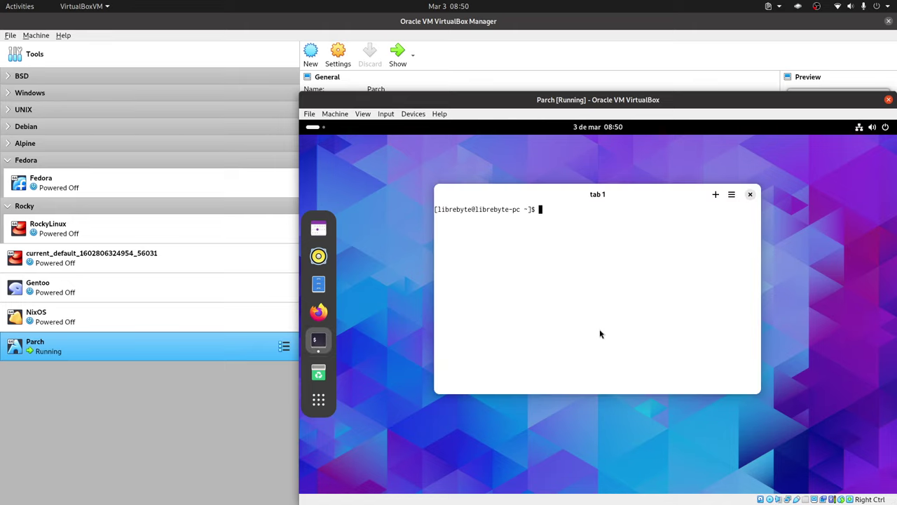
pyautogui.moveTo(660, 188); pyautogui.dragTo(798, 164)
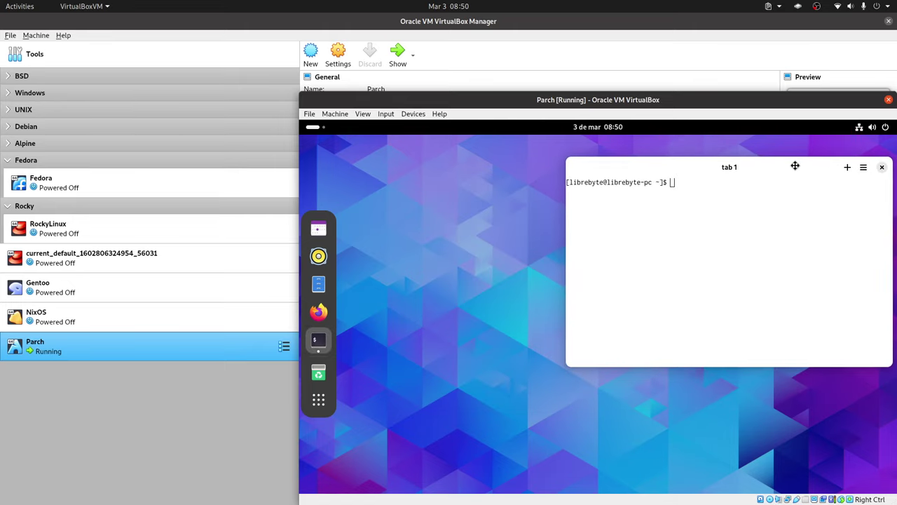
pyautogui.click(863, 168)
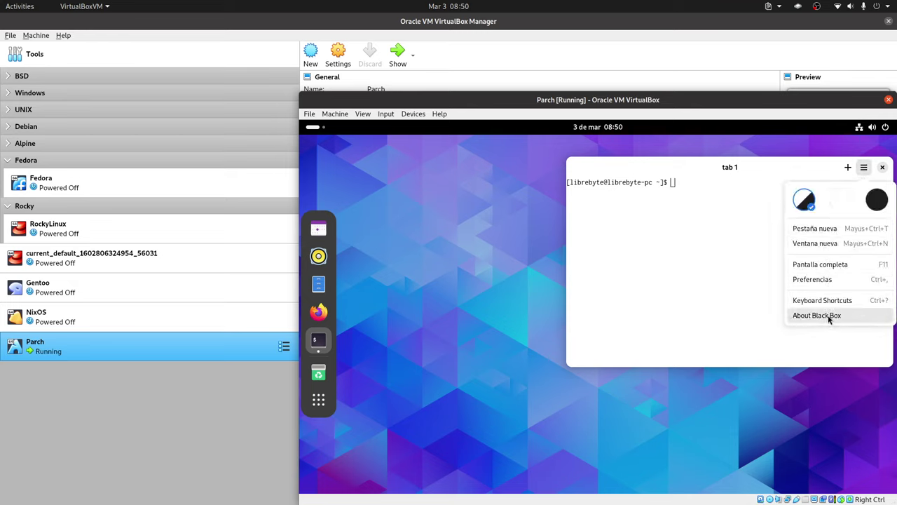
pyautogui.click(828, 319)
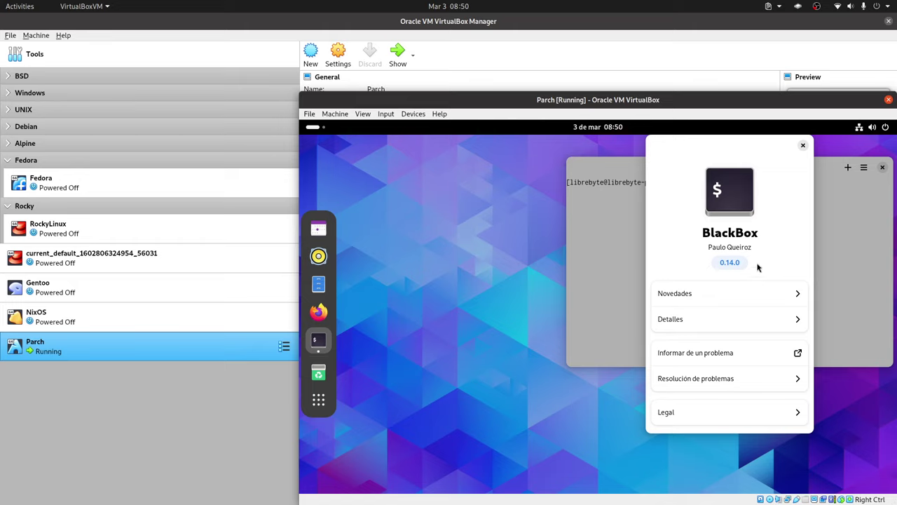
pyautogui.click(802, 145)
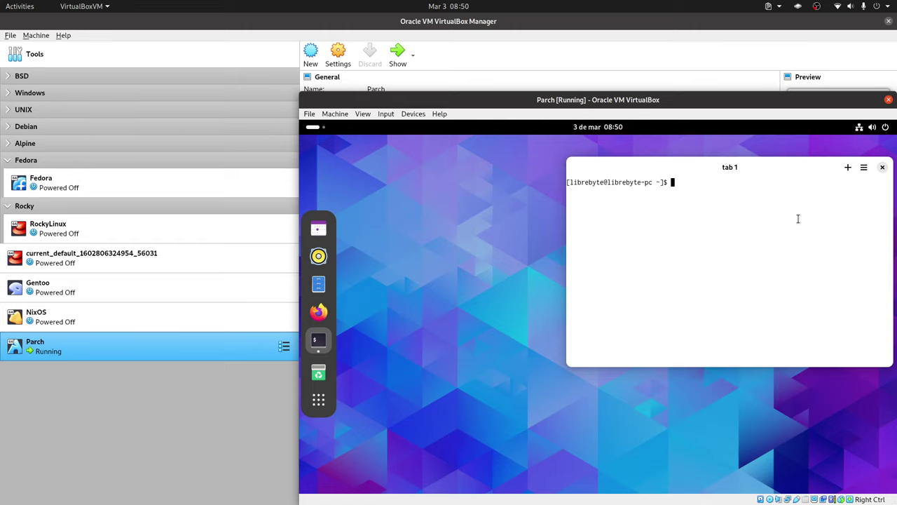
# Run btop in the Black Box terminal and enlarge the window so every panel fits
pyautogui.write('btop')
pyautogui.press('Return')
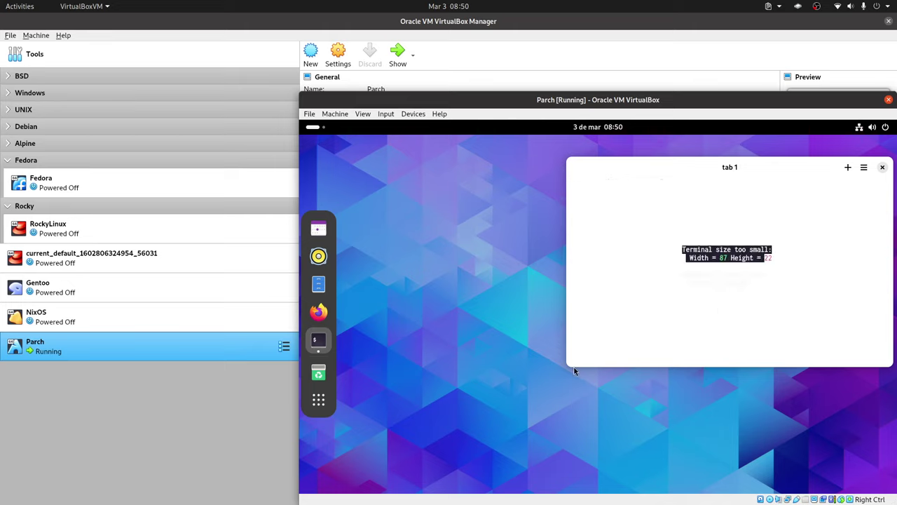
pyautogui.moveTo(567, 366); pyautogui.dragTo(495, 429)
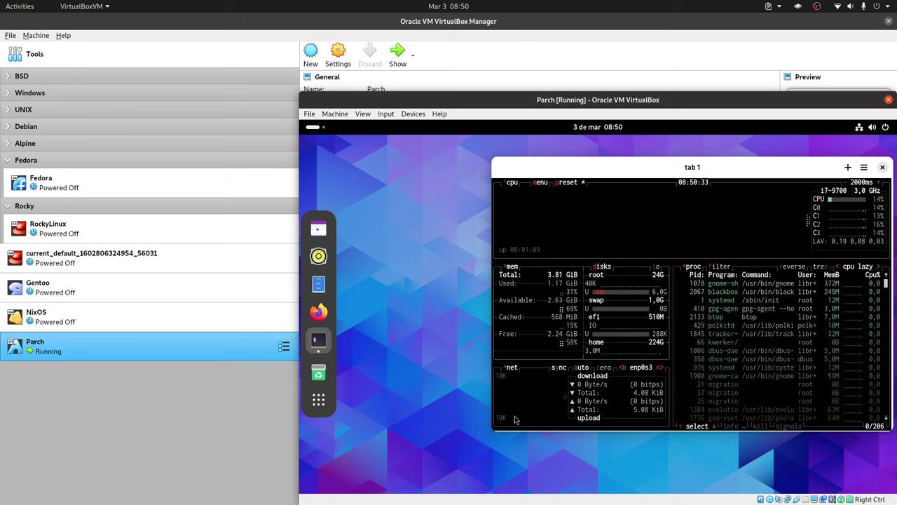
pyautogui.moveTo(761, 431); pyautogui.dragTo(758, 475)
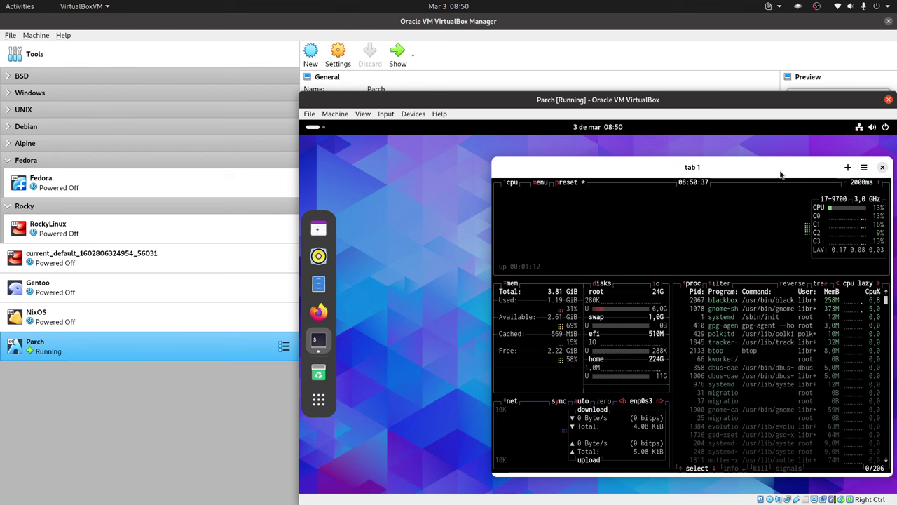
pyautogui.moveTo(780, 166); pyautogui.dragTo(782, 153)
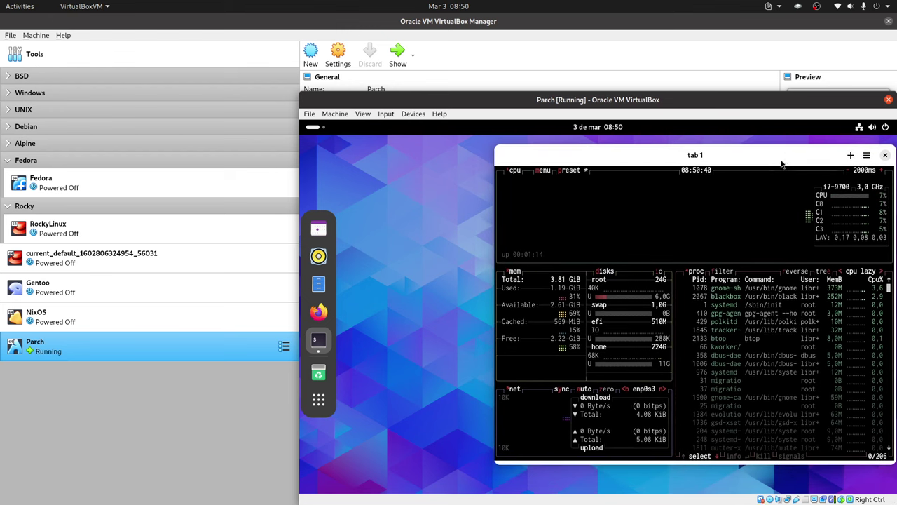
# Check the calendar panel, dismiss the pending notification, and close the panel
pyautogui.click(597, 128)
pyautogui.click(612, 156)
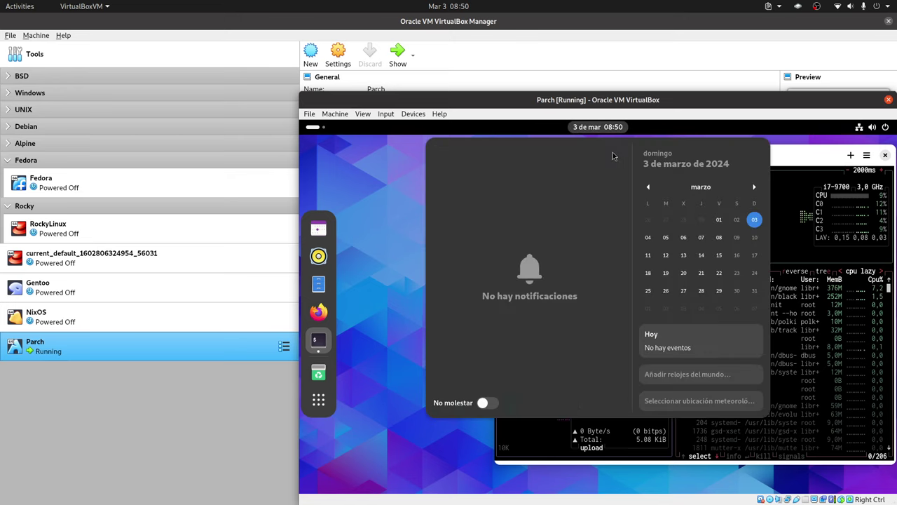
pyautogui.click(351, 270)
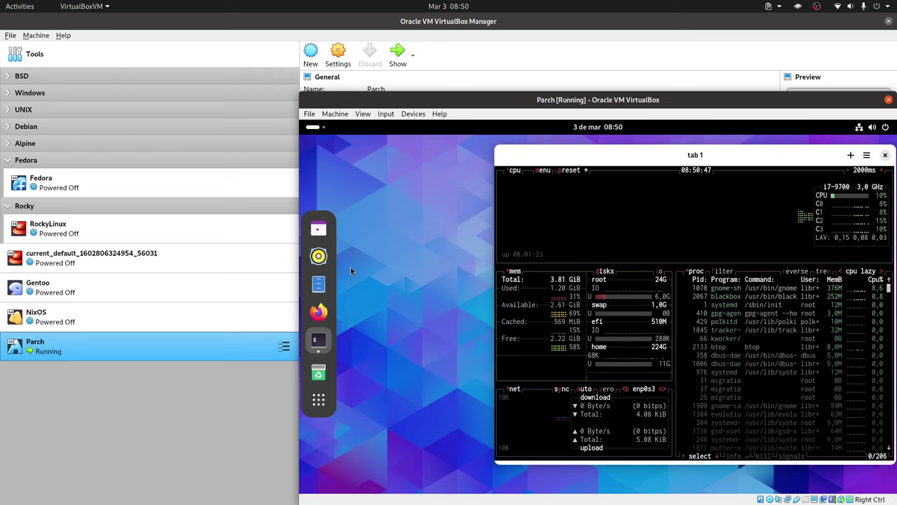
pyautogui.click(596, 127)
pyautogui.click(408, 166)
# Search the Activities overview for 'pant' and open the Pantallas settings result
pyautogui.press('super')
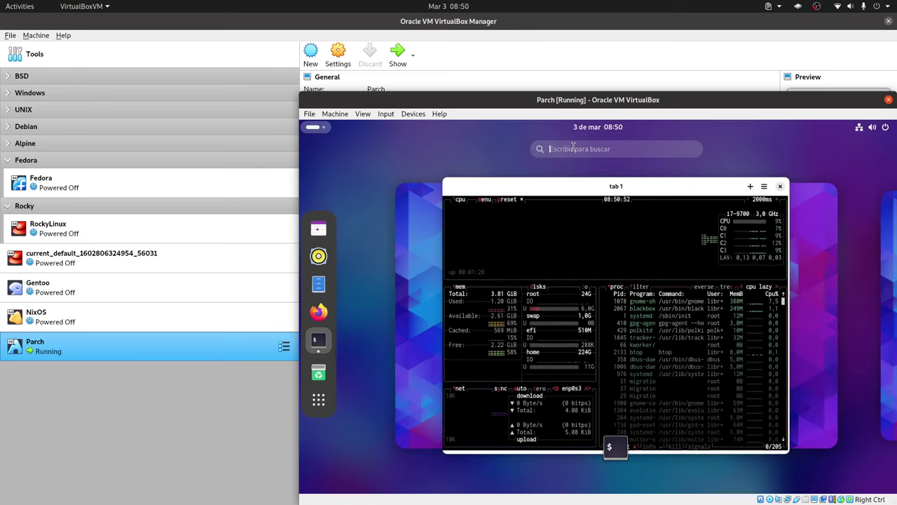
pyautogui.write('displ')
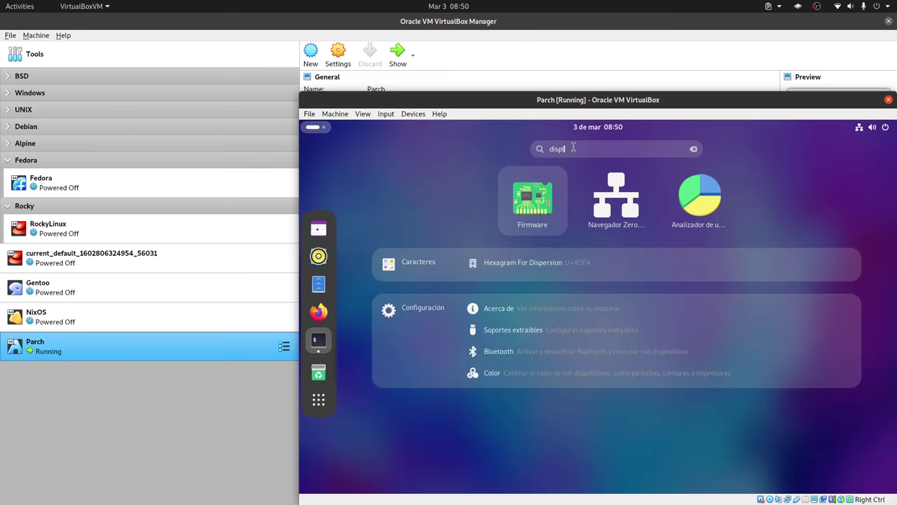
pyautogui.press('BackSpace')
pyautogui.press('BackSpace')
pyautogui.press('BackSpace')
pyautogui.press('BackSpace')
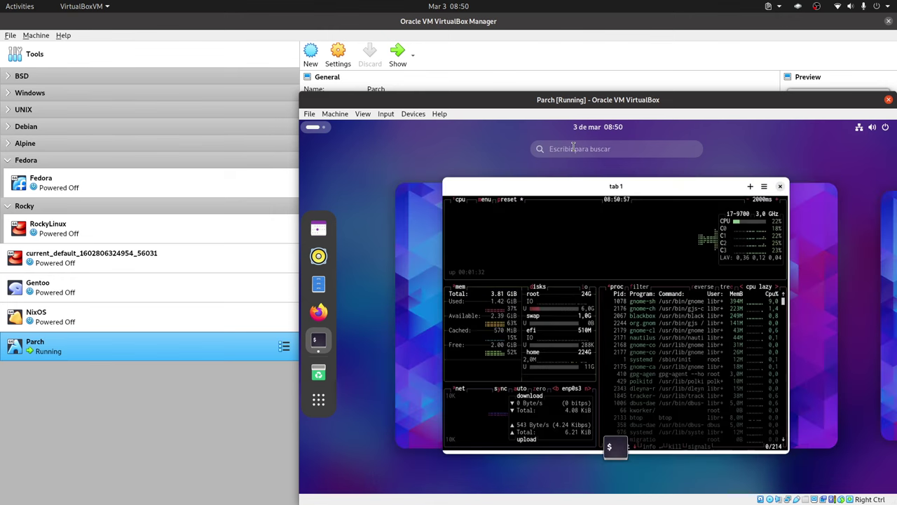
pyautogui.write('pant')
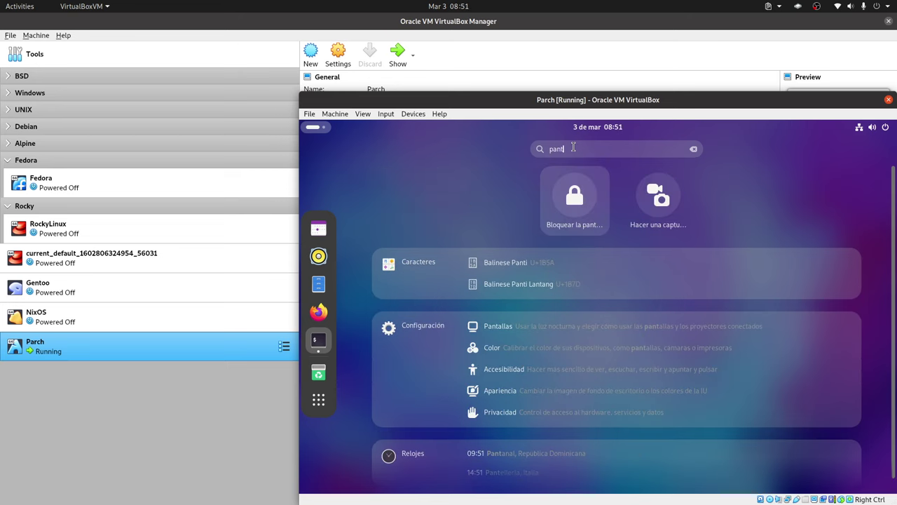
pyautogui.click(517, 328)
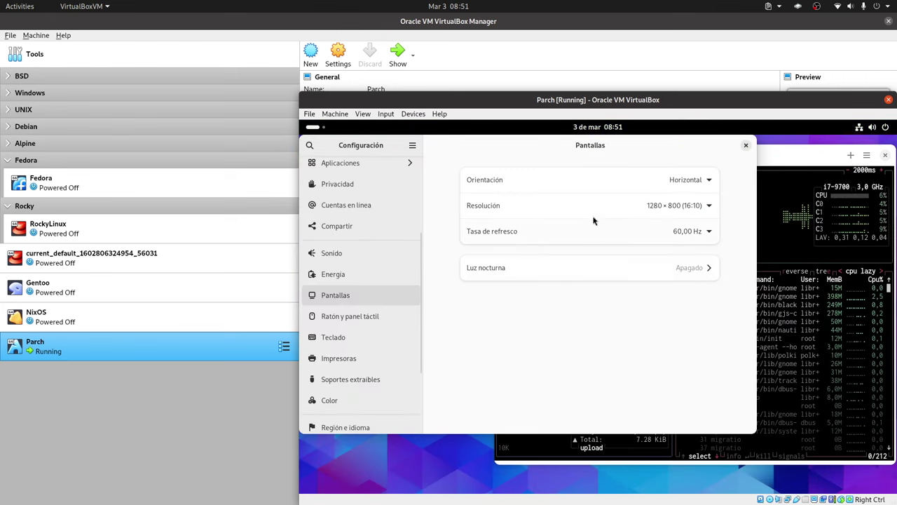
# Change Resolución from 1280×800 to 1920×1080 (16:9), apply it, and keep the changes
pyautogui.click(705, 207)
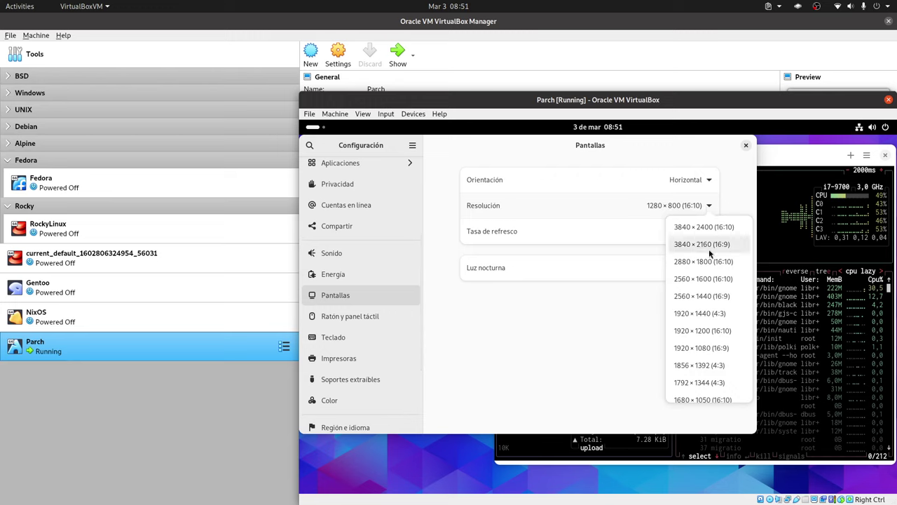
pyautogui.click(711, 348)
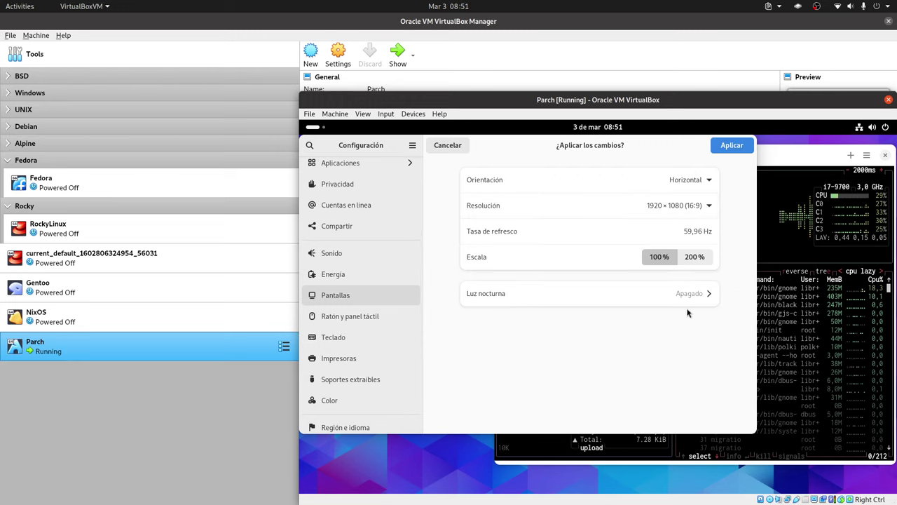
pyautogui.click(737, 149)
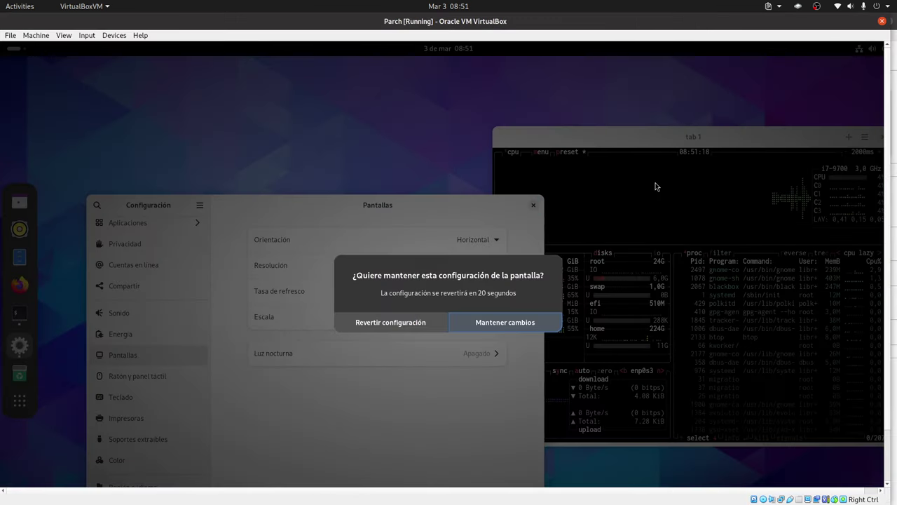
pyautogui.click(506, 323)
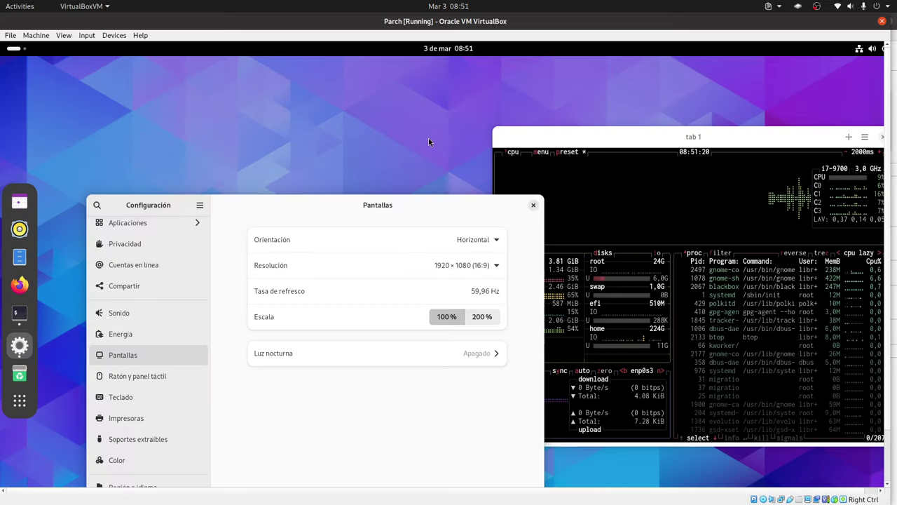
# Switch the VM to full screen and open the 'infor' search result from Activities
pyautogui.hotkey('ctrl', 'f')
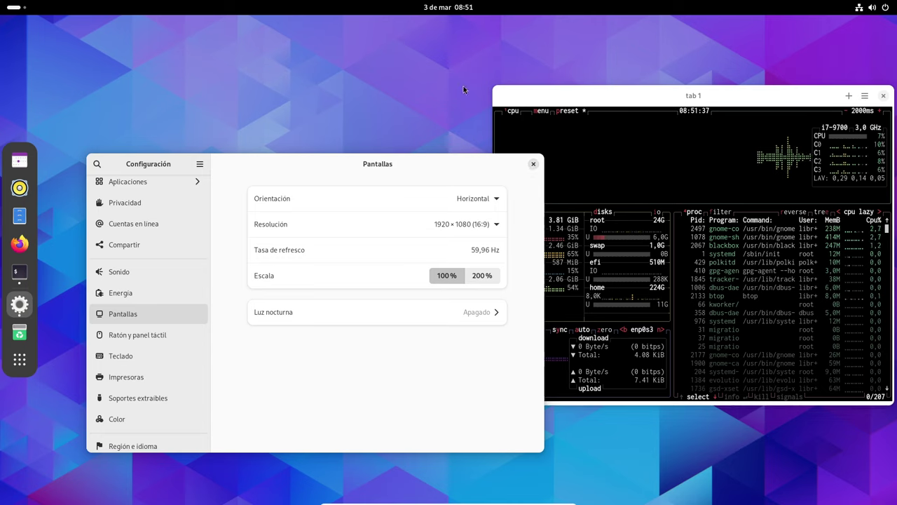
pyautogui.press('super')
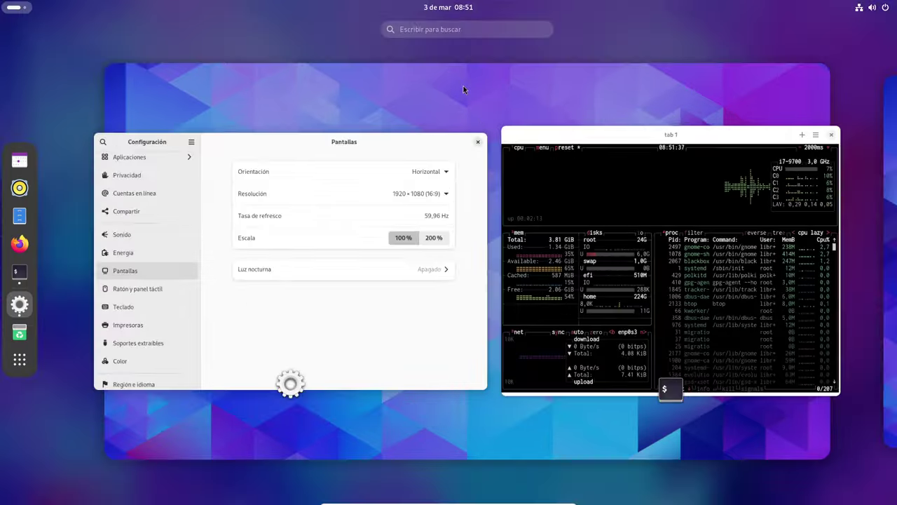
pyautogui.write('infor')
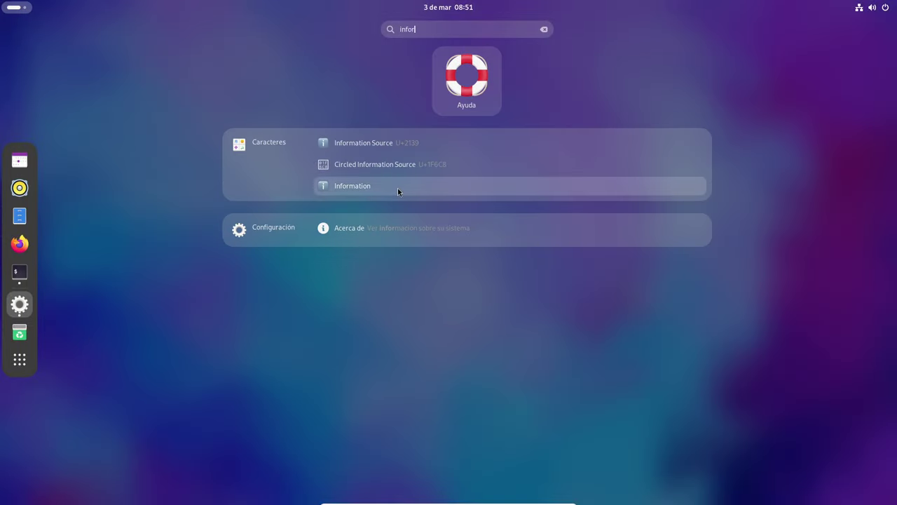
pyautogui.click(398, 188)
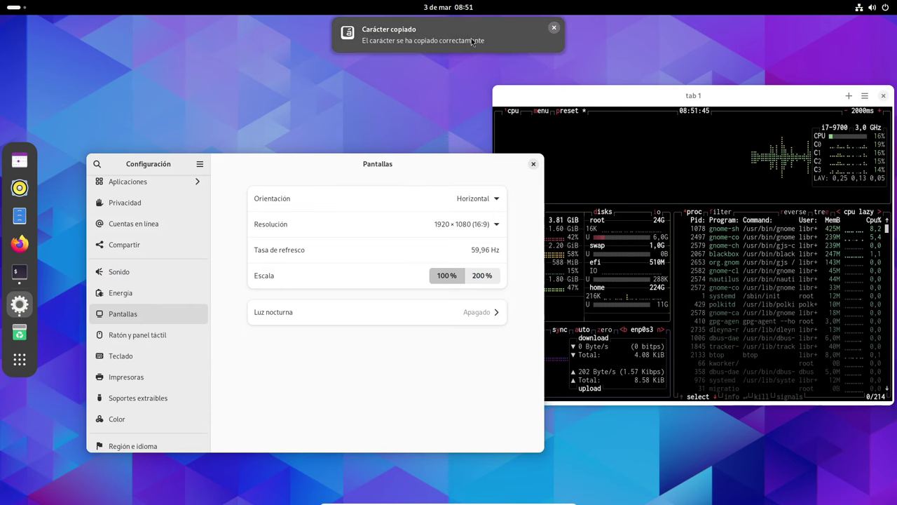
pyautogui.click(554, 28)
# Try an 'about' Activities search, close the overview, and move Configuración toward the upper left
pyautogui.press('super')
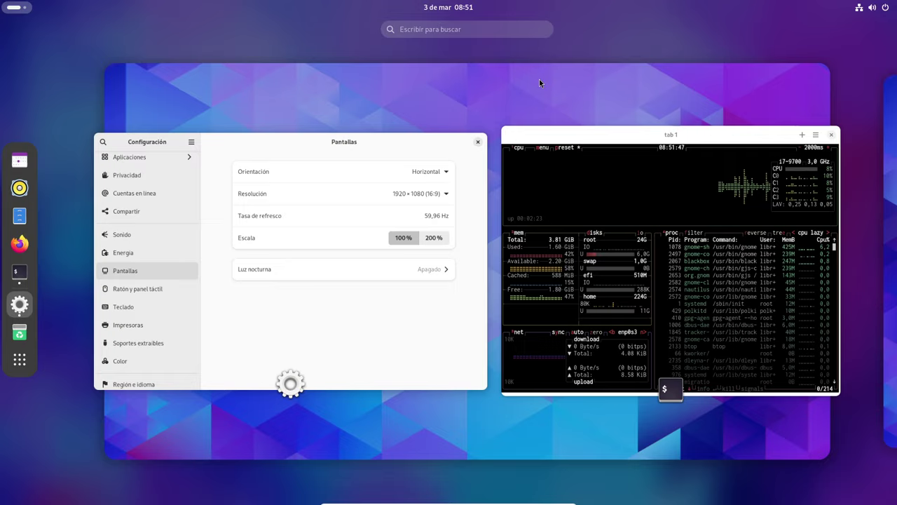
pyautogui.write('abou5')
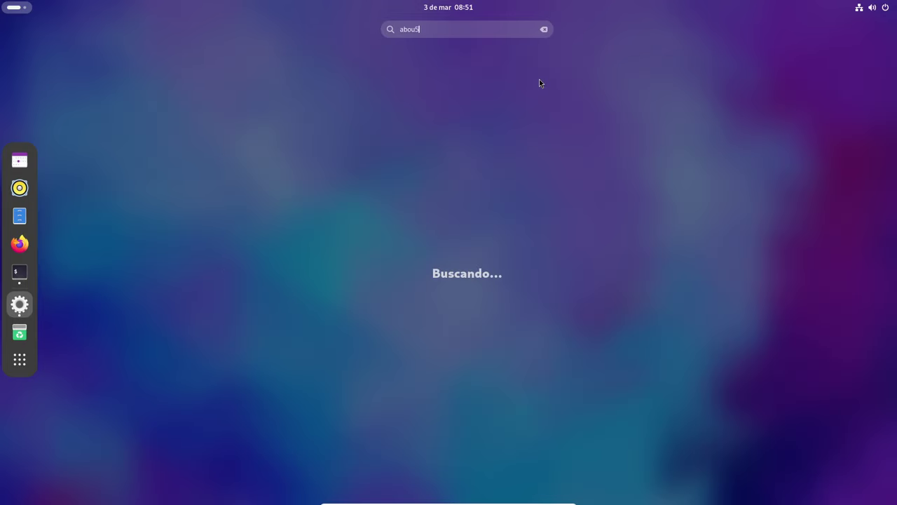
pyautogui.write('t')
pyautogui.press('BackSpace')
pyautogui.press('BackSpace')
pyautogui.press('BackSpace')
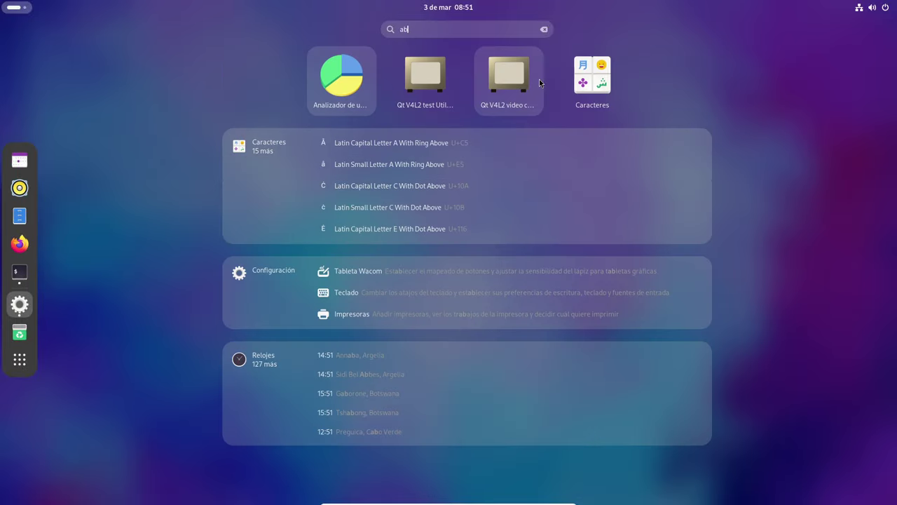
pyautogui.write('ou')
pyautogui.press('BackSpace')
pyautogui.press('BackSpace')
pyautogui.press('BackSpace')
pyautogui.press('BackSpace')
pyautogui.press('super+s')
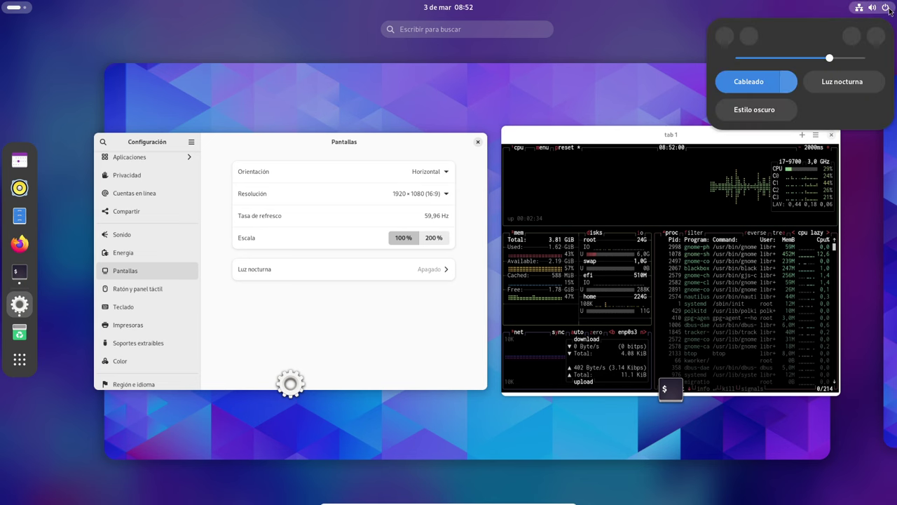
pyautogui.click(750, 35)
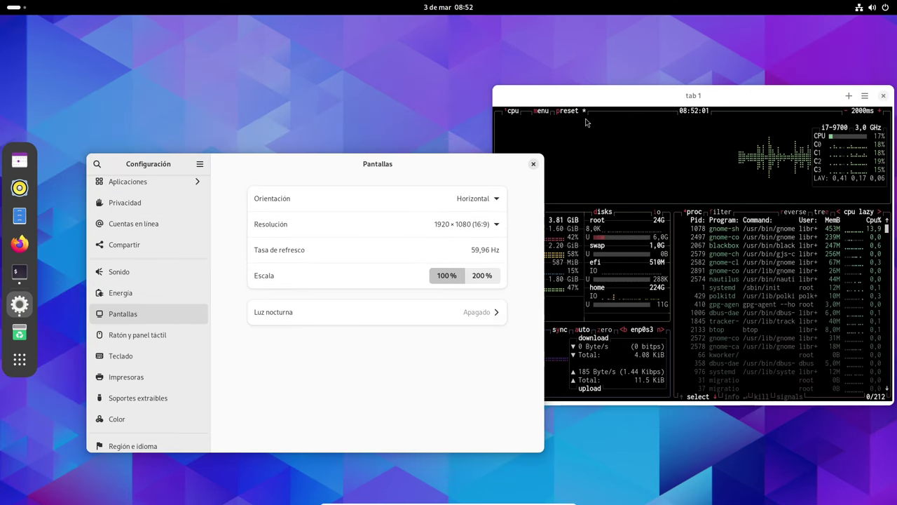
pyautogui.moveTo(426, 166); pyautogui.dragTo(477, 51)
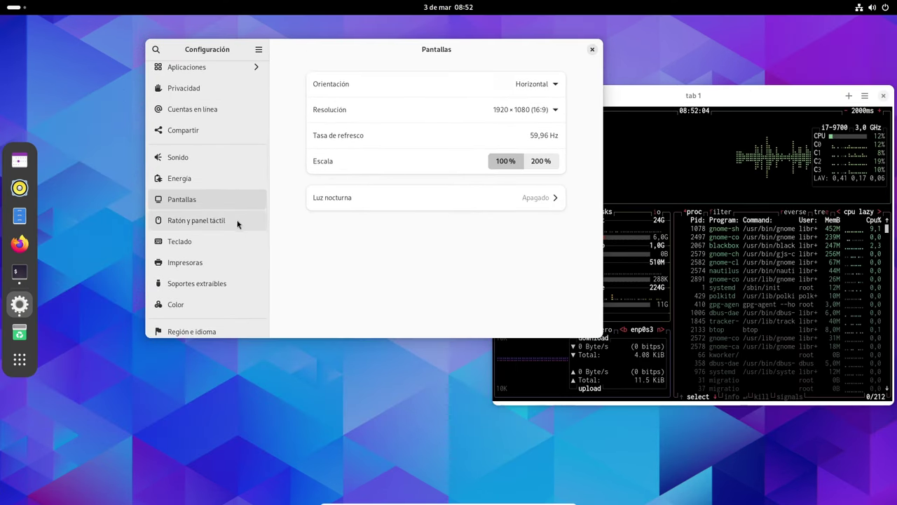
pyautogui.scroll(-3, 239, 218)
# Show the Acerca de page and enlarge the Settings window, shifting it up and left
pyautogui.click(184, 324)
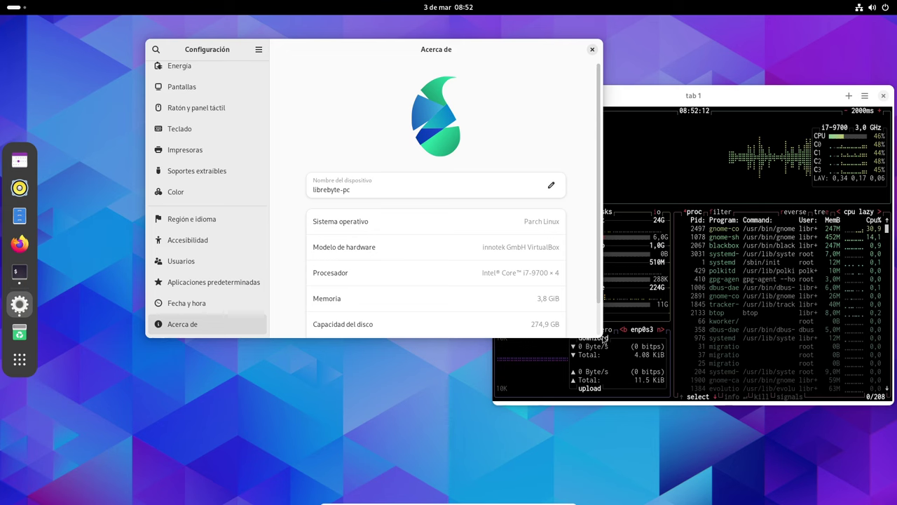
pyautogui.moveTo(600, 332); pyautogui.dragTo(651, 500)
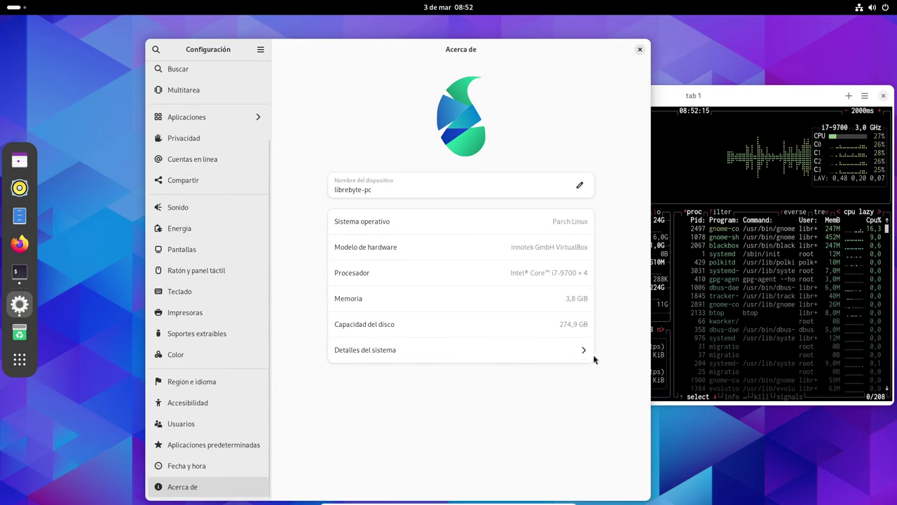
pyautogui.moveTo(561, 49); pyautogui.dragTo(481, 32)
# Tile the btop terminal at the top right and set it to stay always on top
pyautogui.moveTo(579, 91); pyautogui.dragTo(492, 91)
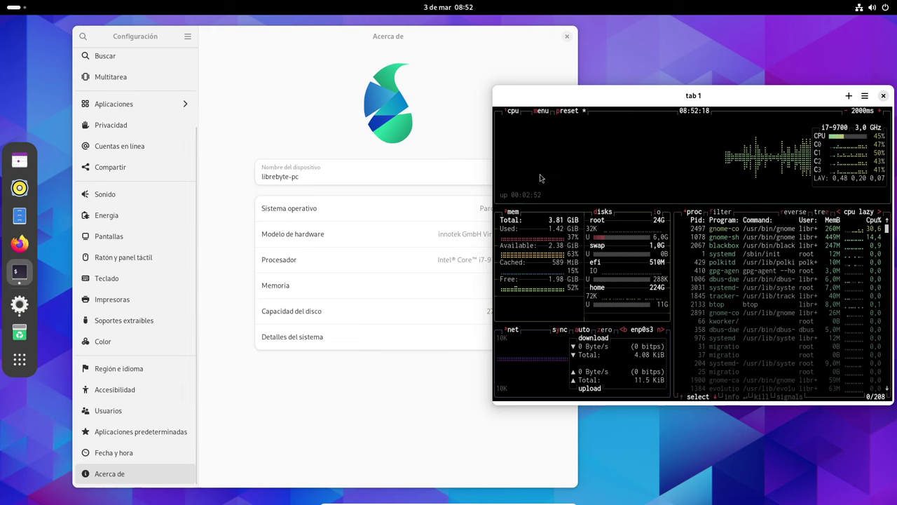
pyautogui.moveTo(490, 150); pyautogui.dragTo(569, 161)
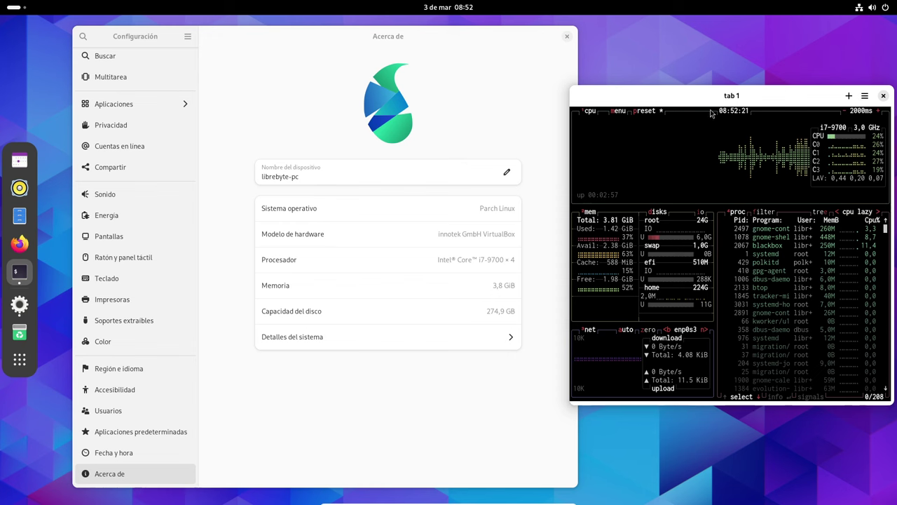
pyautogui.moveTo(714, 94); pyautogui.dragTo(725, 19)
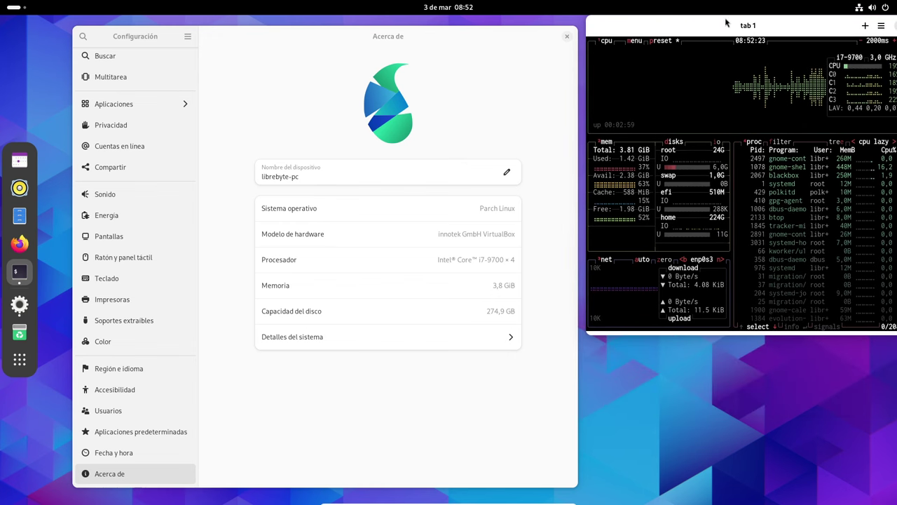
pyautogui.rightClick(729, 26)
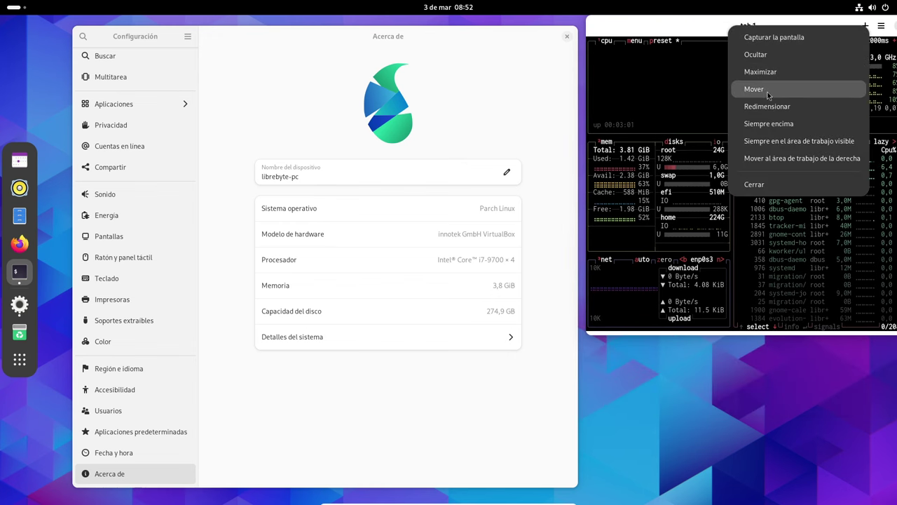
pyautogui.click(766, 123)
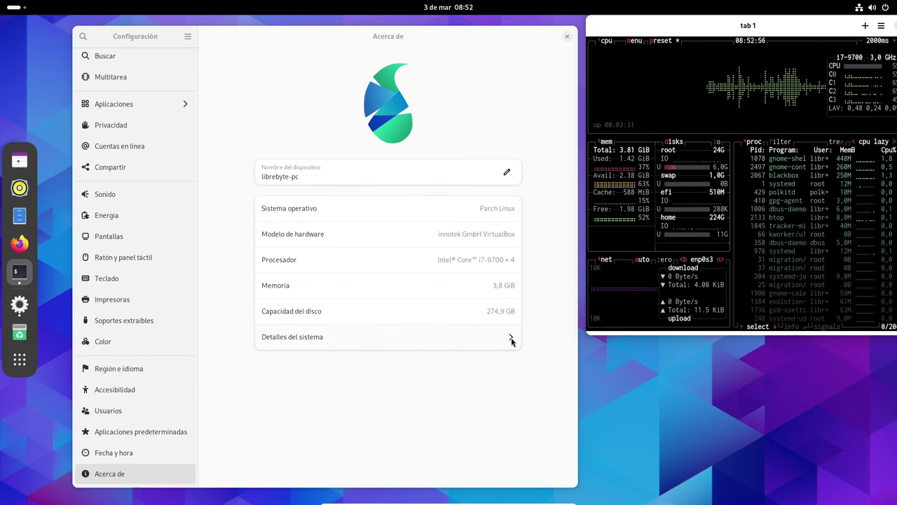
pyautogui.click(511, 338)
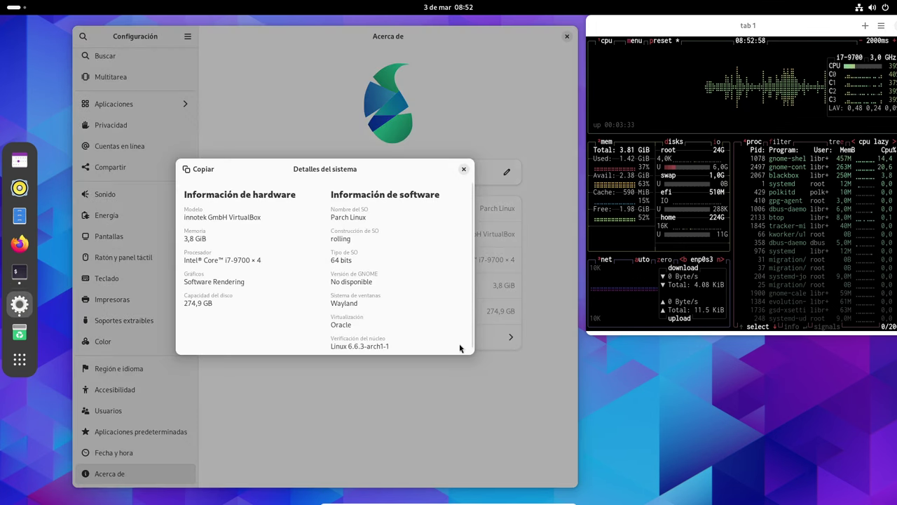
pyautogui.moveTo(467, 353); pyautogui.dragTo(485, 404)
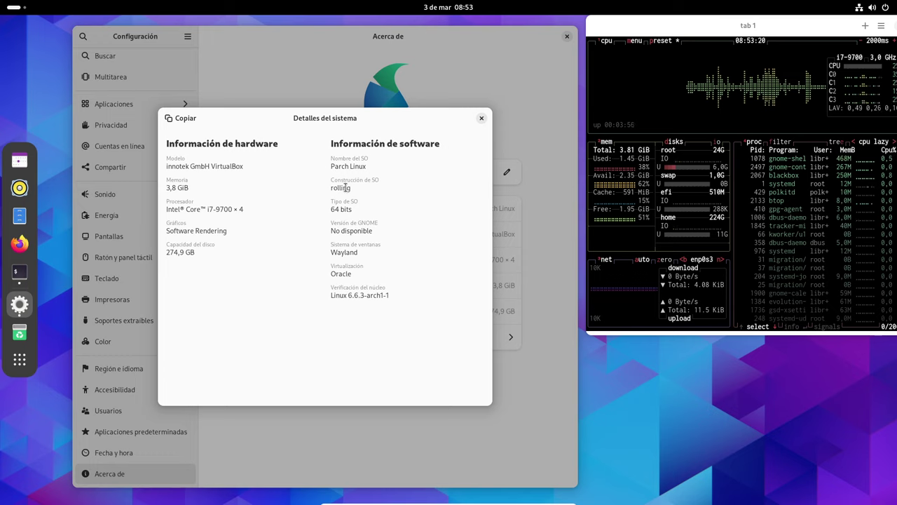
pyautogui.click(482, 118)
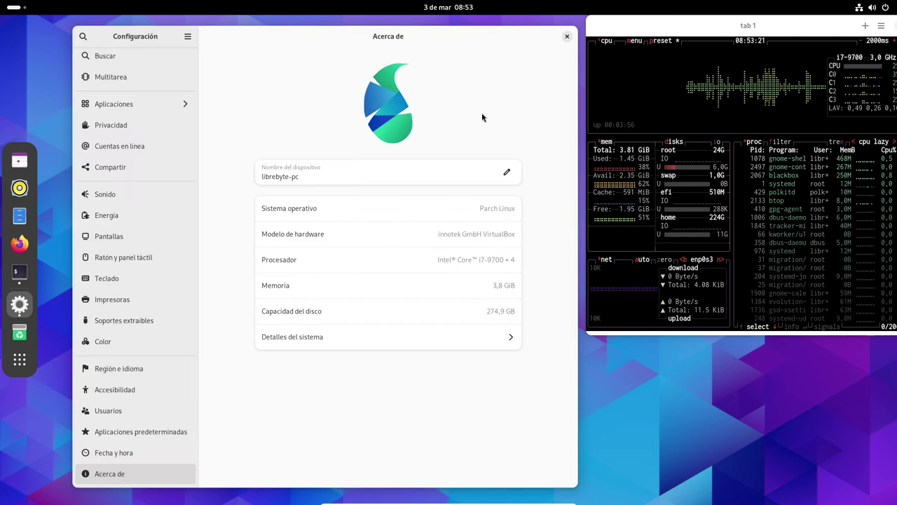
# Focus the btop terminal window
pyautogui.click(640, 68)
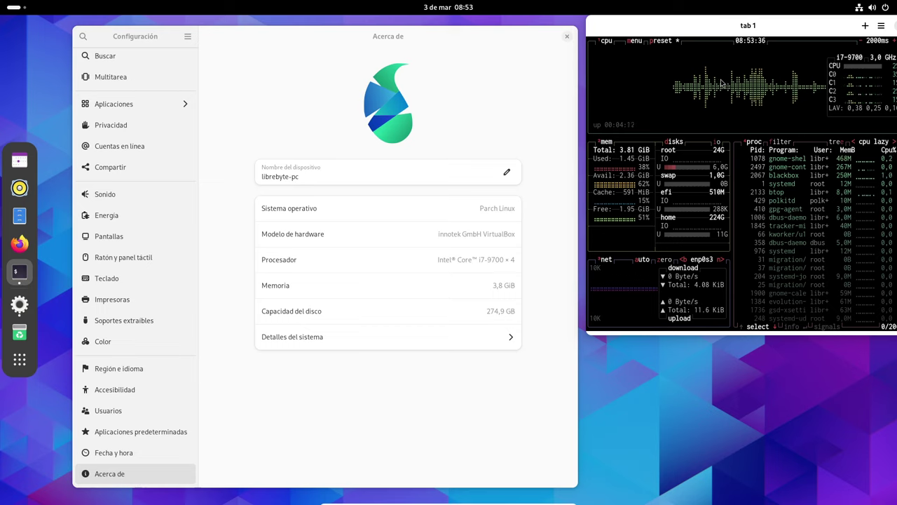
# Open a new terminal tab and run gnome-shell --version
pyautogui.click(865, 26)
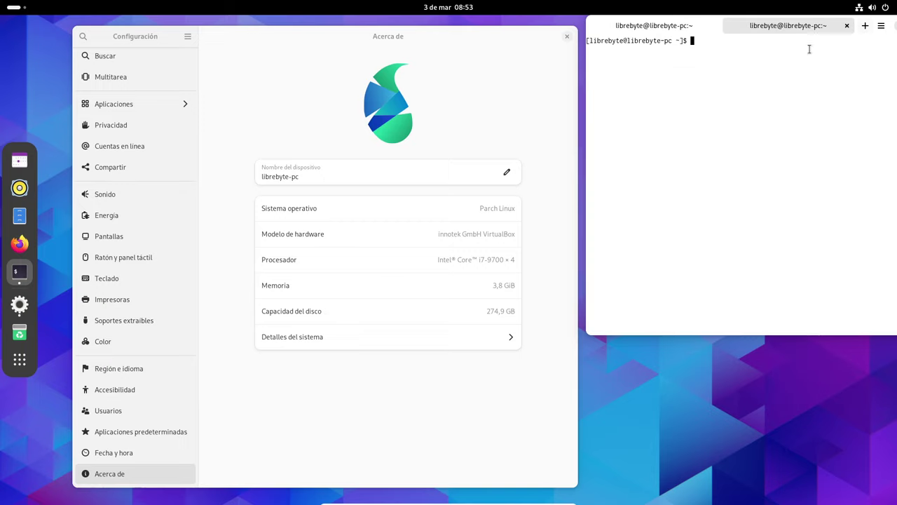
pyautogui.write('gnome-shell --version')
pyautogui.press('Return')
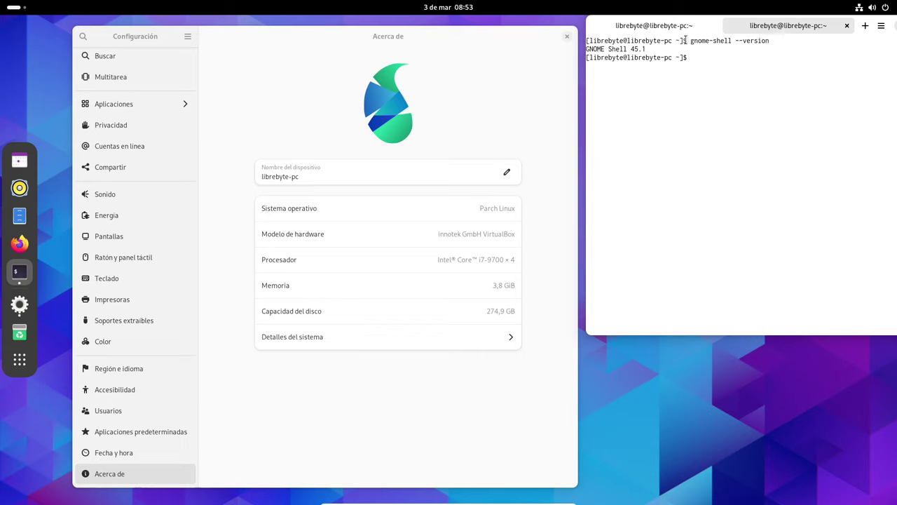
# Select the 'GNOME Shell 45.1' output line, then return to the btop tab
pyautogui.moveTo(651, 50); pyautogui.dragTo(587, 49)
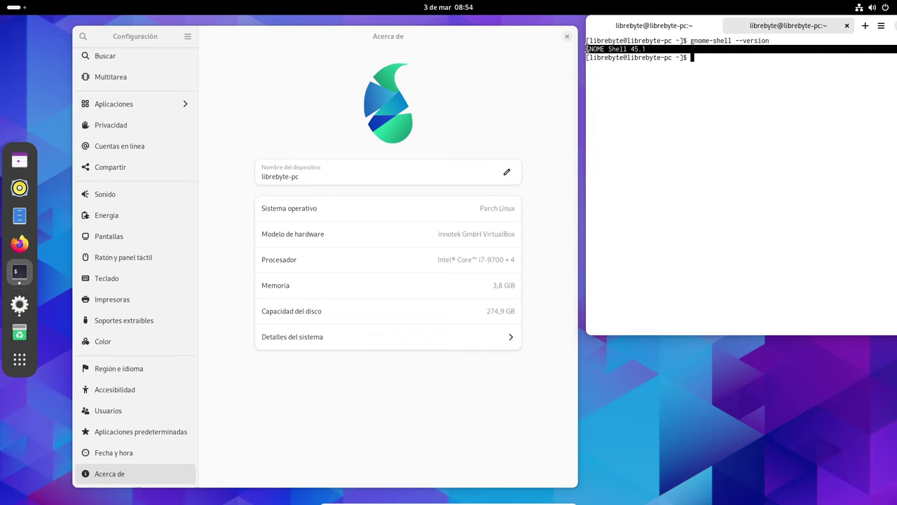
pyautogui.doubleClick(595, 49)
pyautogui.moveTo(645, 49); pyautogui.dragTo(583, 49)
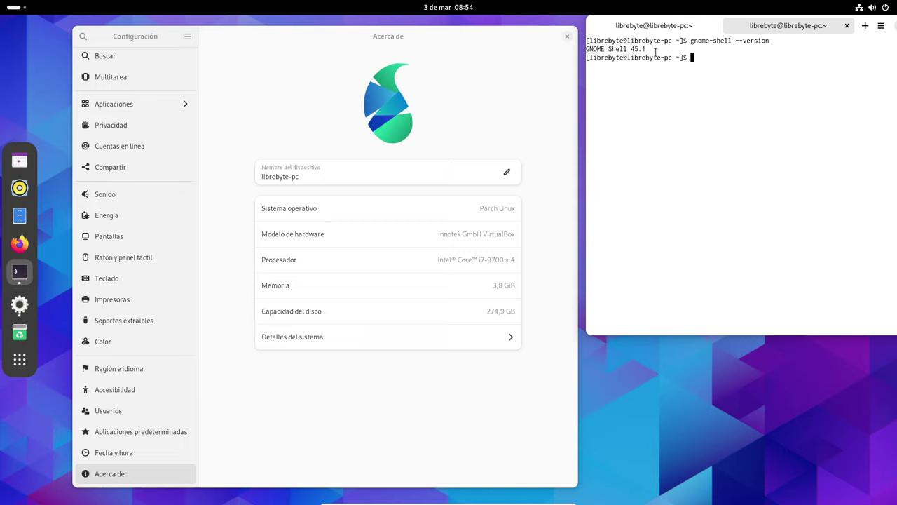
pyautogui.click(684, 28)
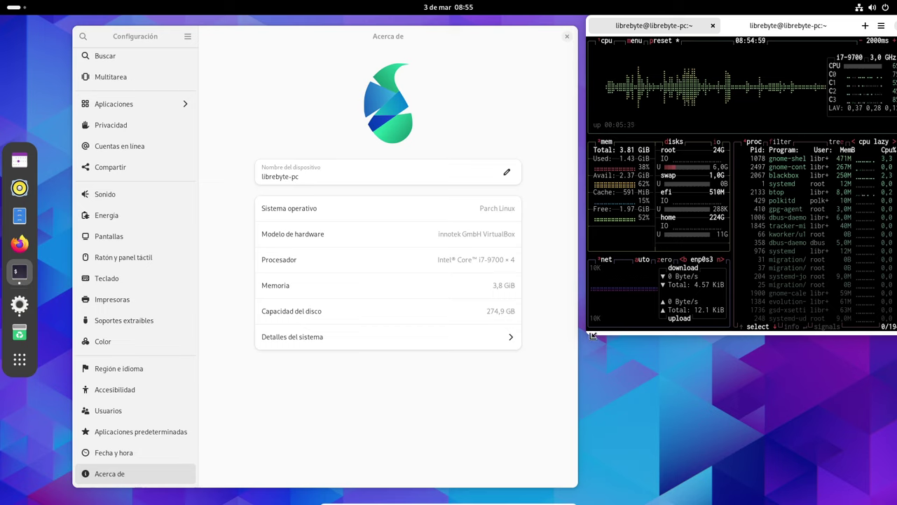
# Close the gnome-shell --version tab and widen btop leftward to reveal command and thread columns
pyautogui.moveTo(591, 337); pyautogui.dragTo(542, 378)
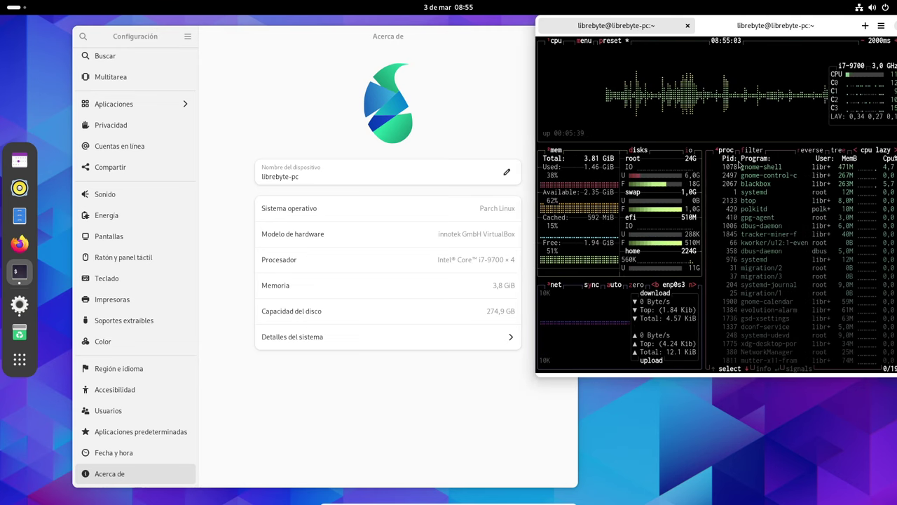
pyautogui.click(821, 30)
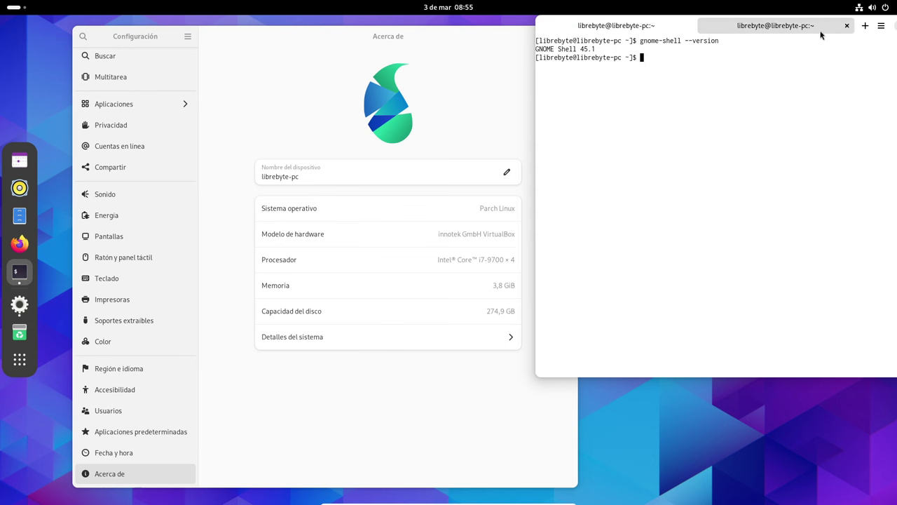
pyautogui.click(847, 26)
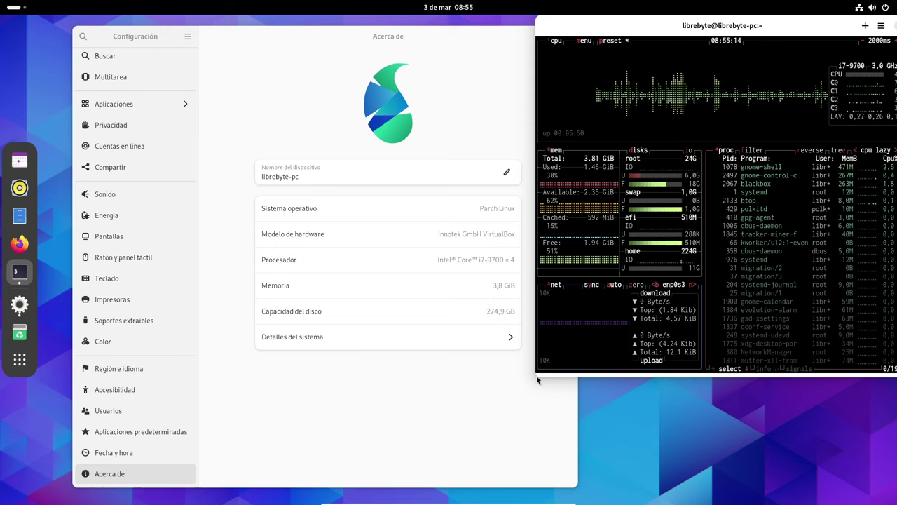
pyautogui.moveTo(535, 375); pyautogui.dragTo(493, 394)
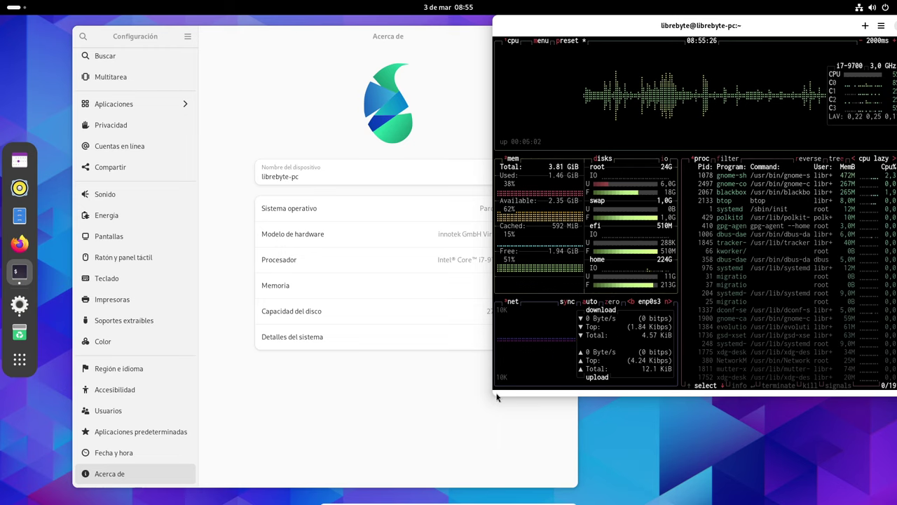
pyautogui.moveTo(491, 390); pyautogui.dragTo(295, 403)
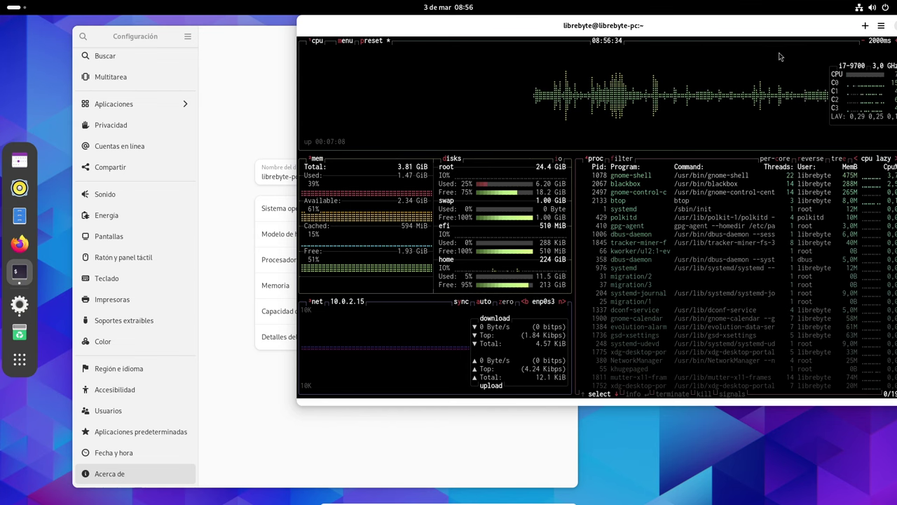
# Shrink the btop terminal to the right half, uncovering the Acerca de panel
pyautogui.moveTo(707, 32); pyautogui.dragTo(697, 26)
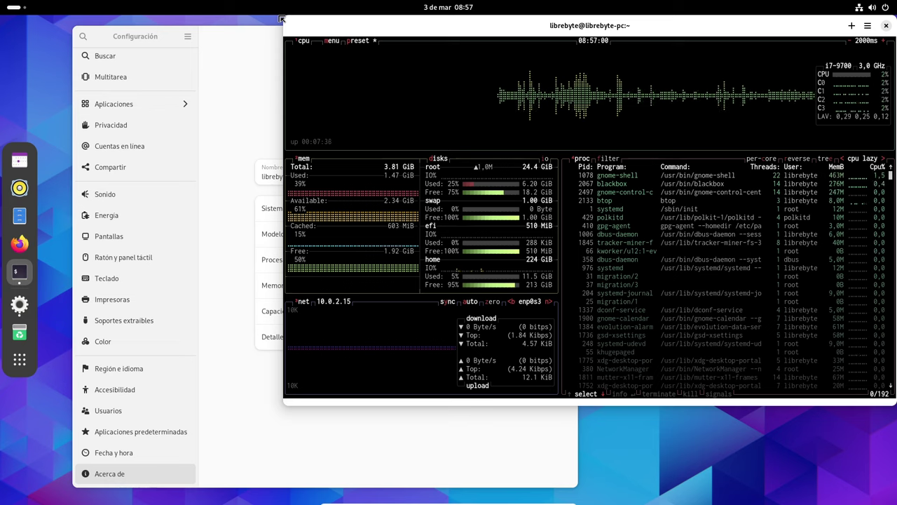
pyautogui.moveTo(281, 19); pyautogui.dragTo(467, 24)
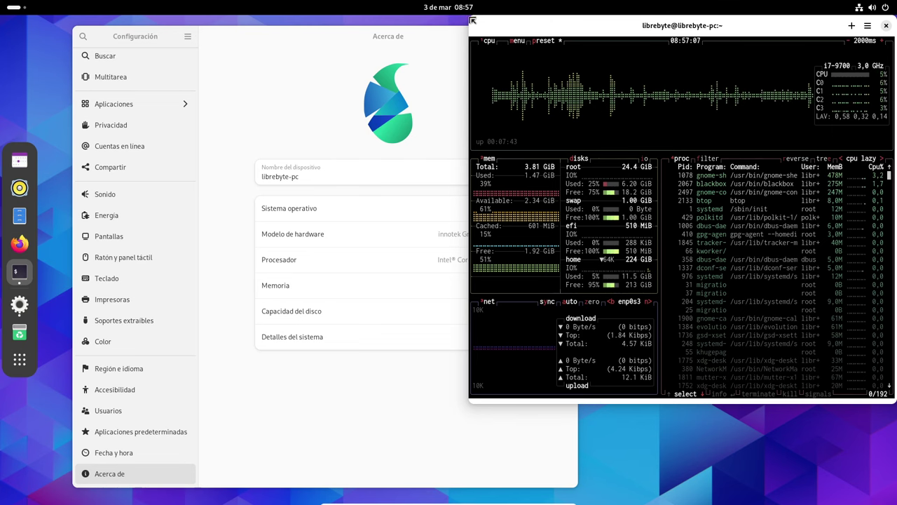
pyautogui.moveTo(471, 24); pyautogui.dragTo(533, 23)
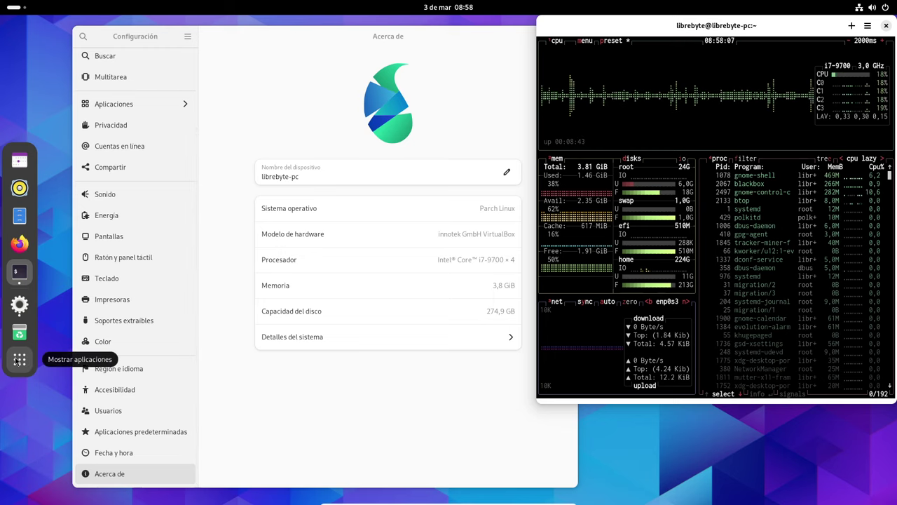
# Launch Monitor del sistema from the Mostrar aplicaciones grid
pyautogui.click(19, 360)
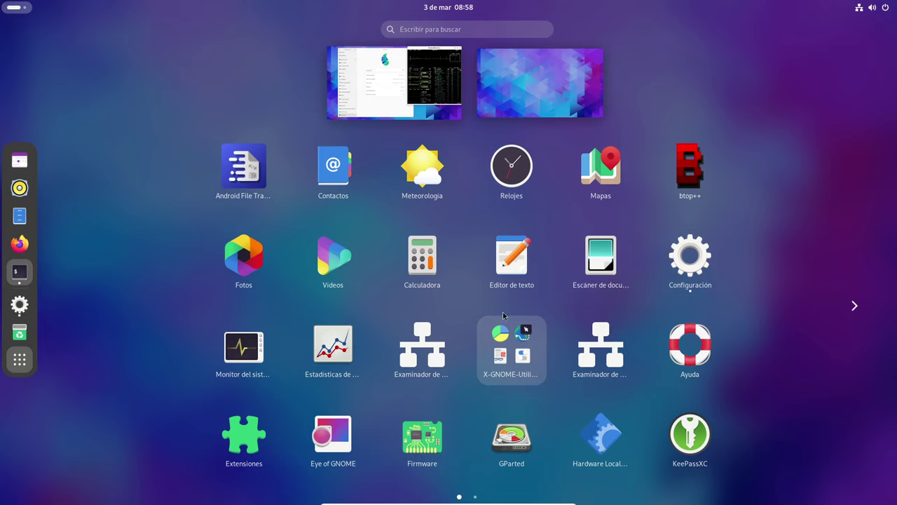
pyautogui.click(244, 350)
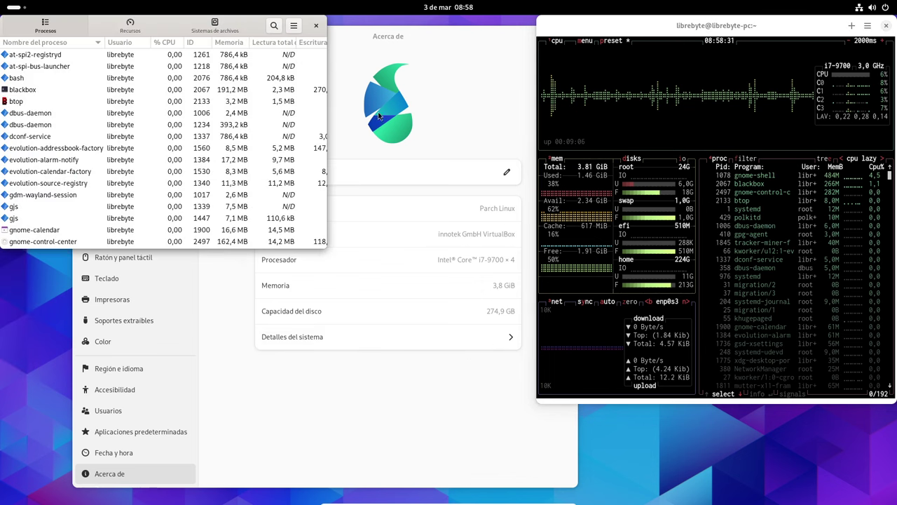
# Move System Monitor to mid-screen, show its resource graphs and enlarge the window
pyautogui.moveTo(110, 21); pyautogui.dragTo(266, 193)
pyautogui.click(286, 199)
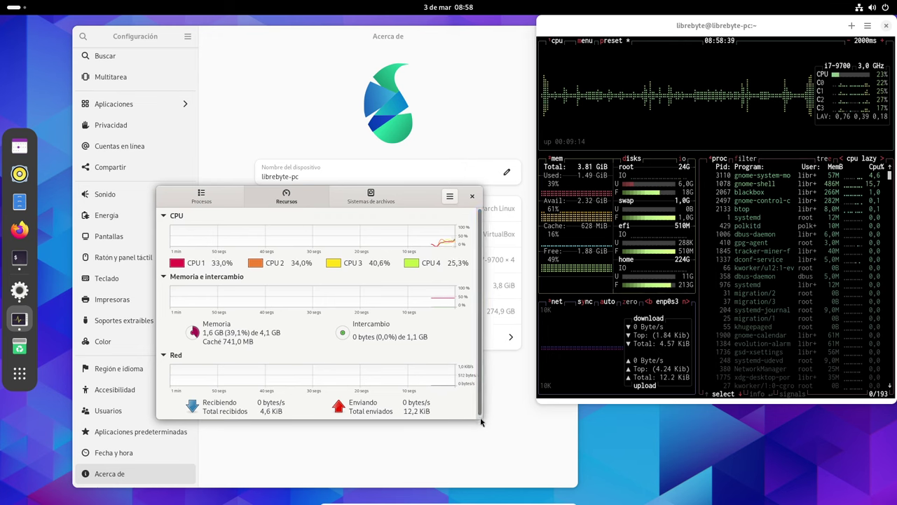
pyautogui.moveTo(481, 421); pyautogui.dragTo(557, 474)
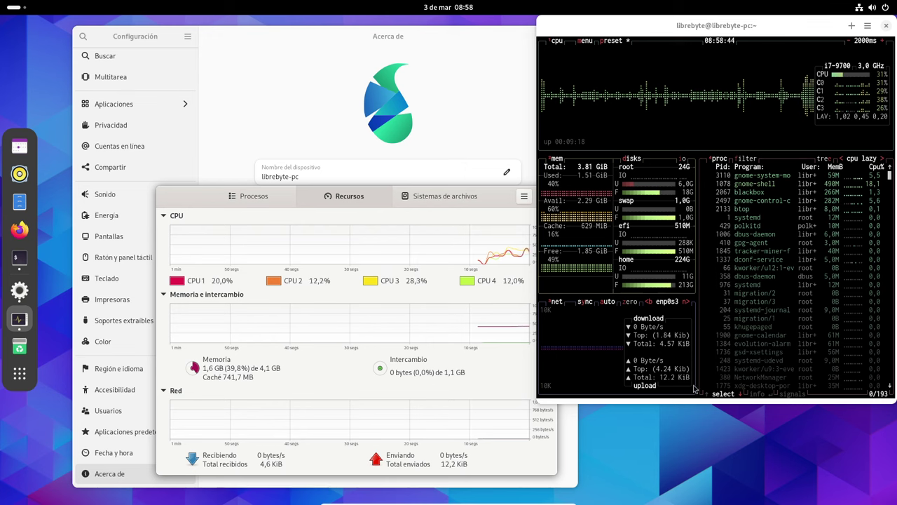
# Shorten the btop terminal and dock System Monitor in the lower right beneath it
pyautogui.moveTo(694, 394); pyautogui.dragTo(682, 281)
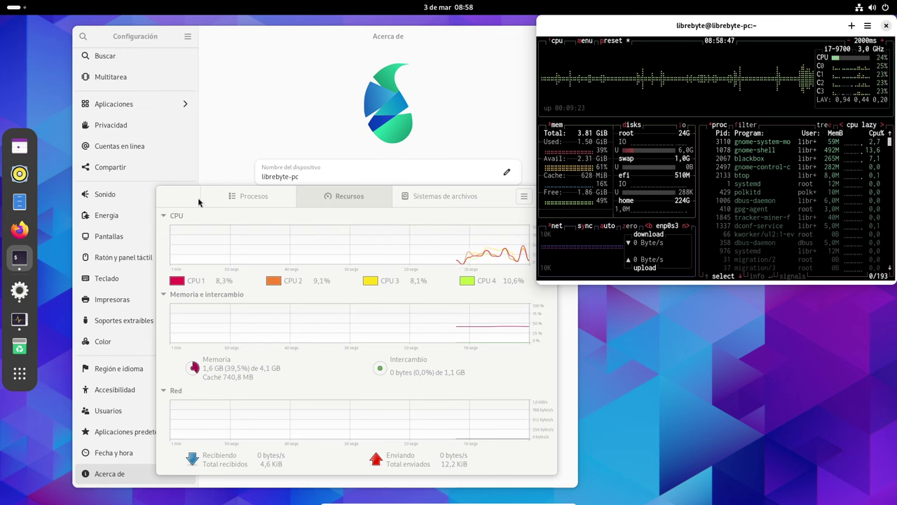
pyautogui.moveTo(198, 202); pyautogui.dragTo(602, 256)
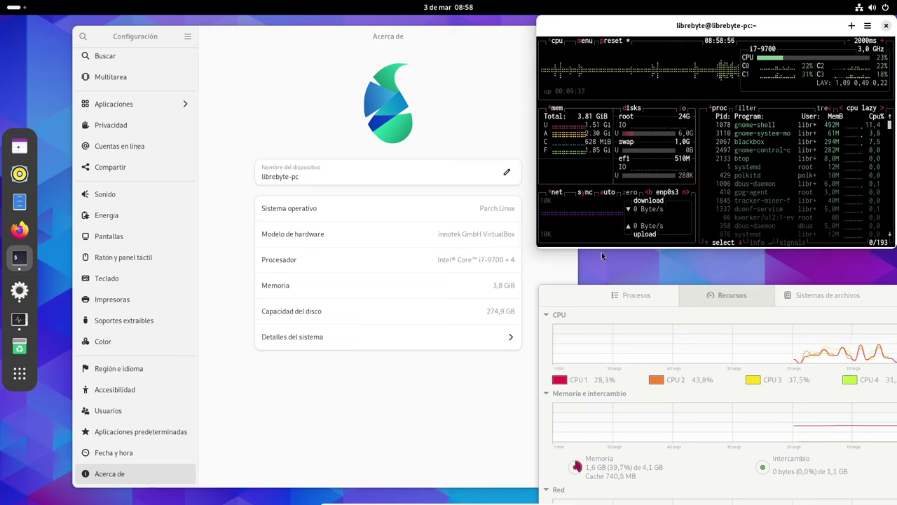
pyautogui.moveTo(572, 290); pyautogui.dragTo(574, 248)
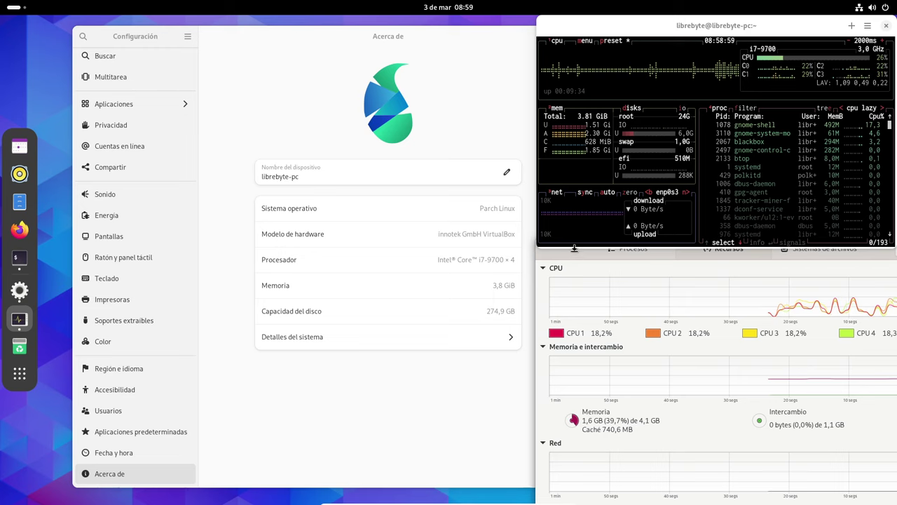
pyautogui.moveTo(574, 245); pyautogui.dragTo(574, 232)
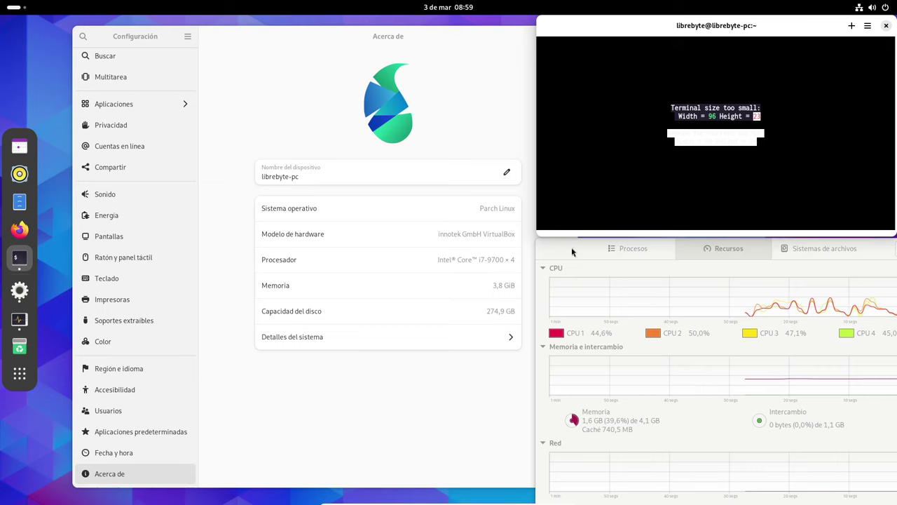
pyautogui.rightClick(568, 254)
pyautogui.click(590, 314)
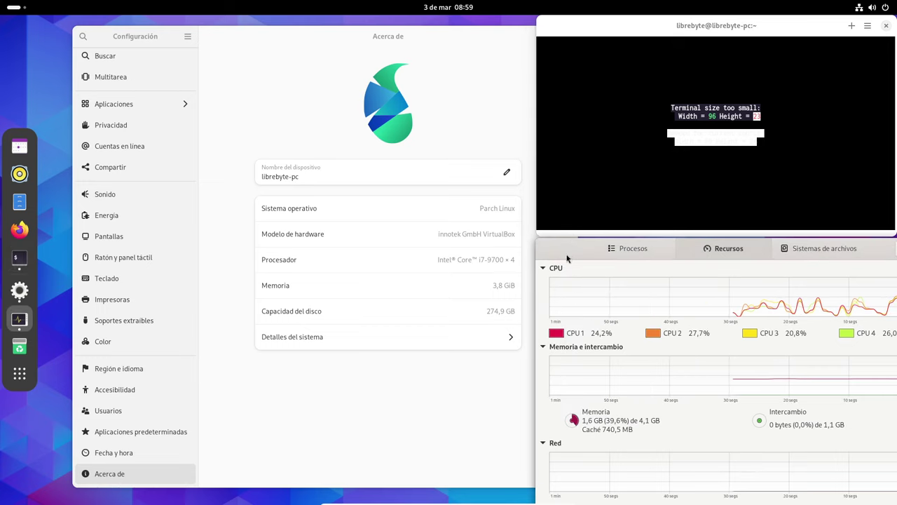
pyautogui.click(569, 266)
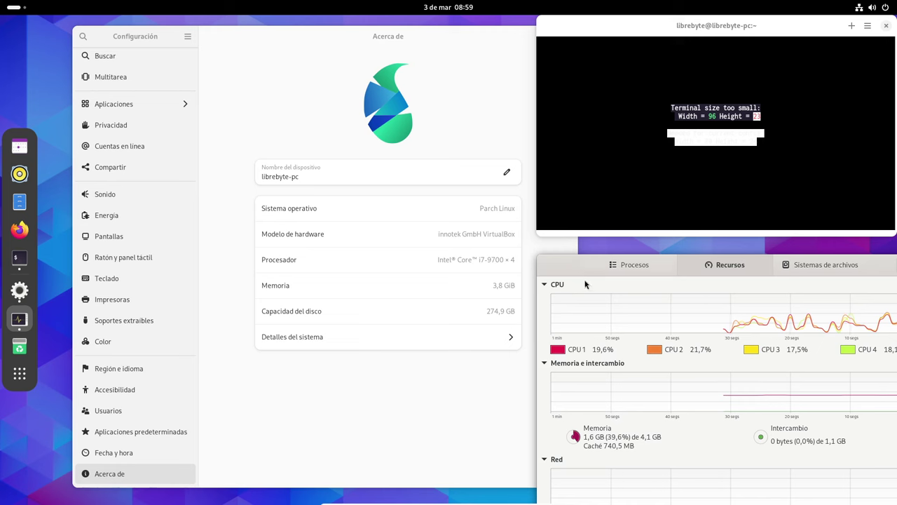
pyautogui.moveTo(675, 236); pyautogui.dragTo(674, 250)
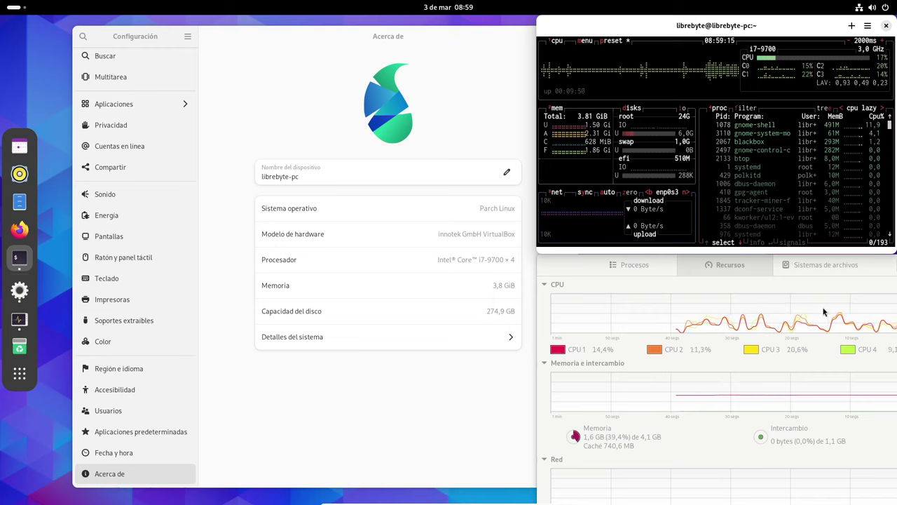
# List System Monitor's processes under Procesos sorted by Memoria, then glance at the windows overview
pyautogui.click(634, 266)
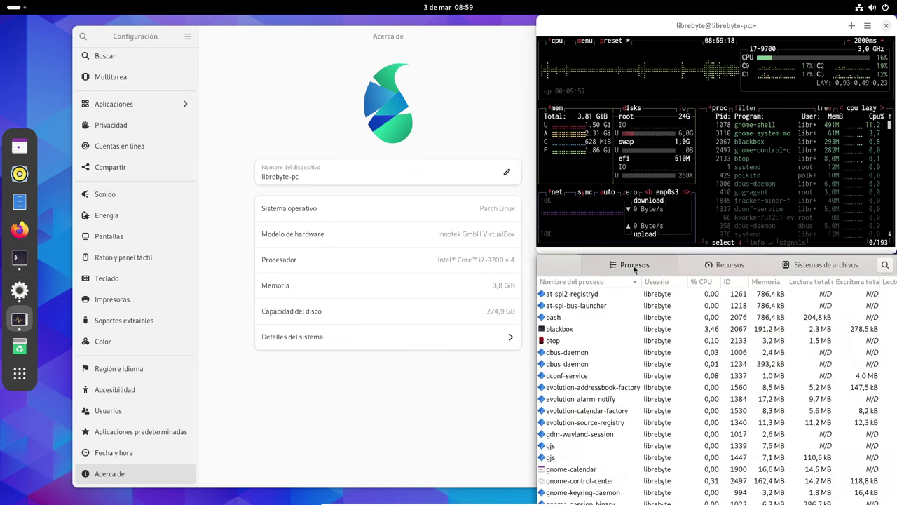
pyautogui.click(766, 282)
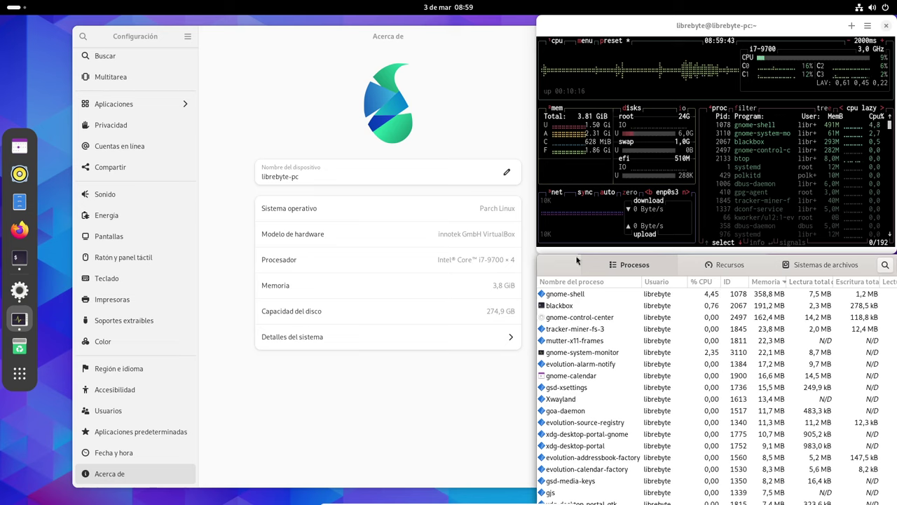
pyautogui.press('super')
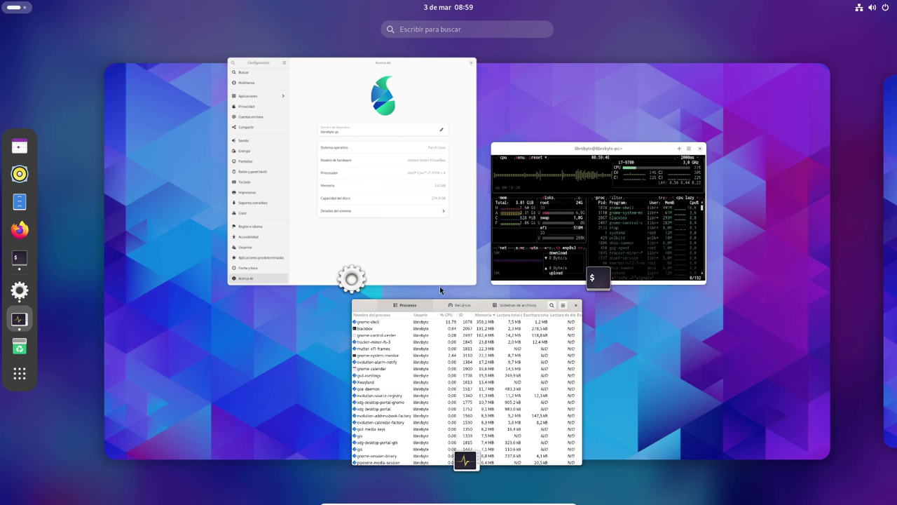
pyautogui.press('super')
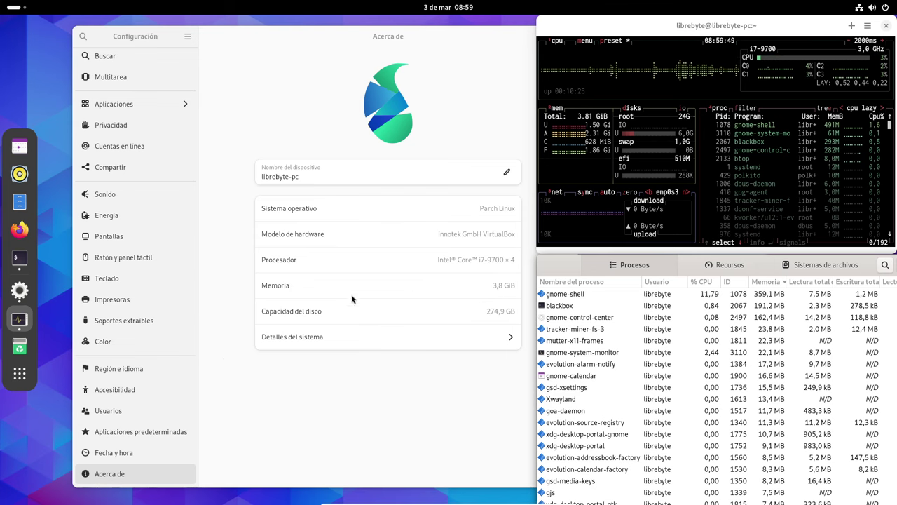
# Launch the Avahi server browser from the app grid and dismiss its connection error with Cerrar
pyautogui.click(20, 373)
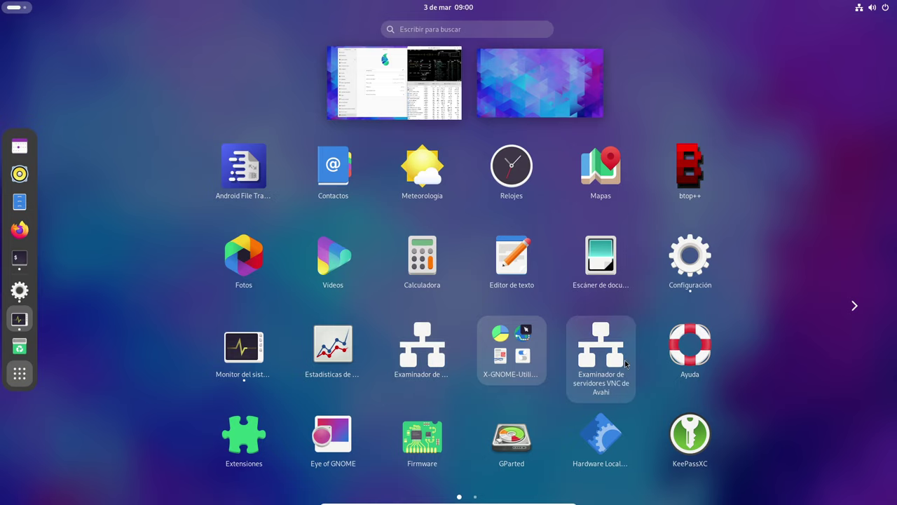
pyautogui.click(426, 354)
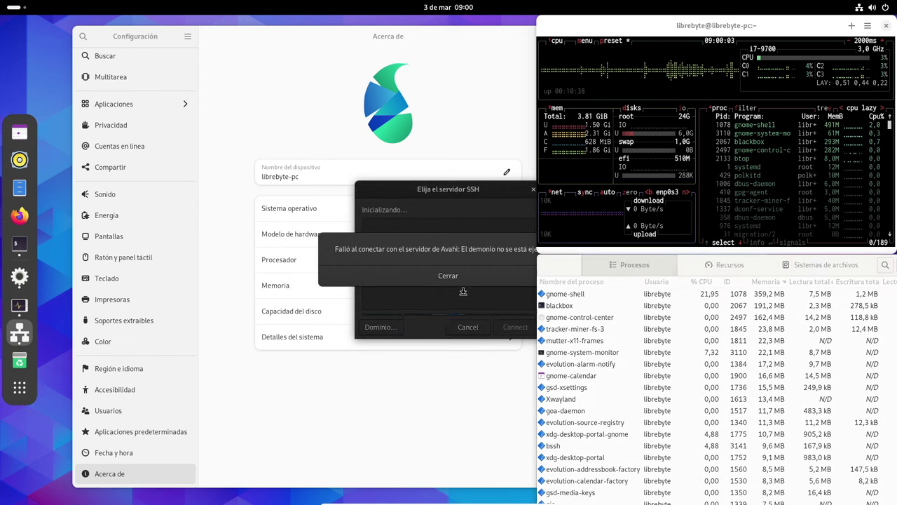
pyautogui.click(462, 276)
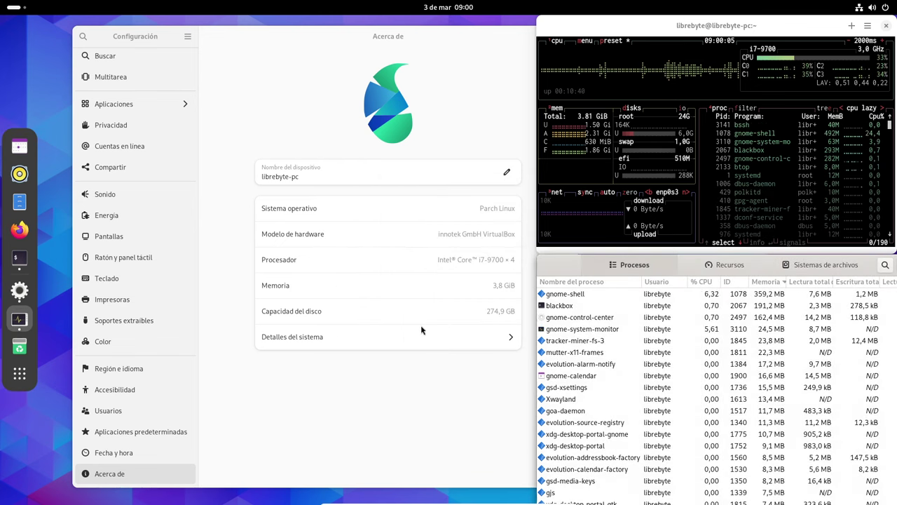
# Reopen the application grid and browse the X-GNOME-Utilities folder before closing it
pyautogui.click(20, 374)
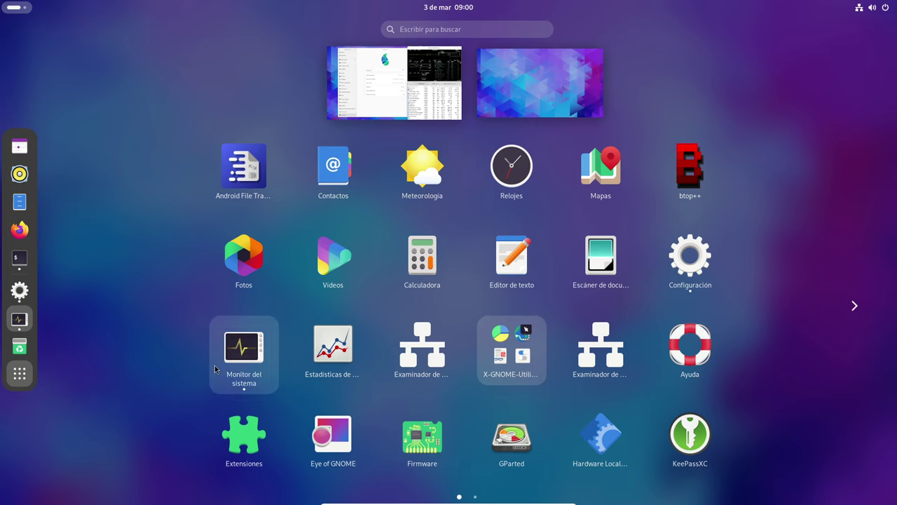
pyautogui.click(537, 367)
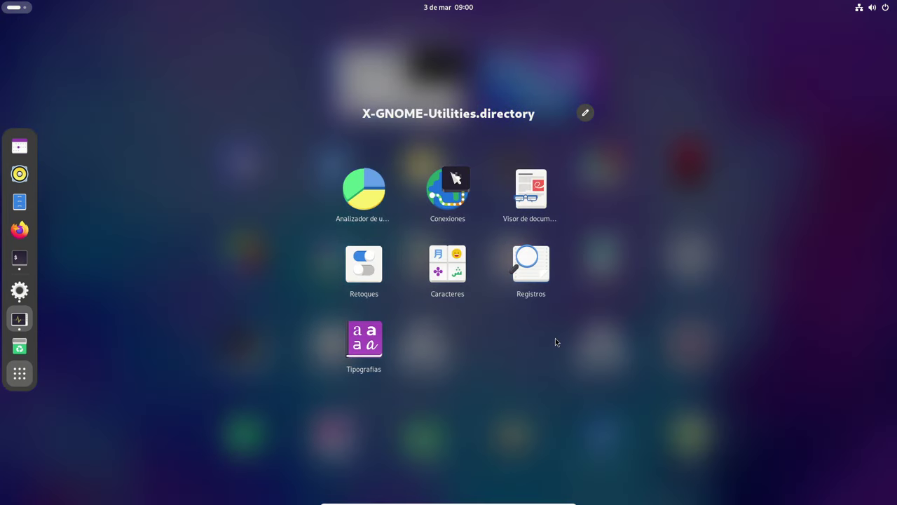
pyautogui.click(641, 308)
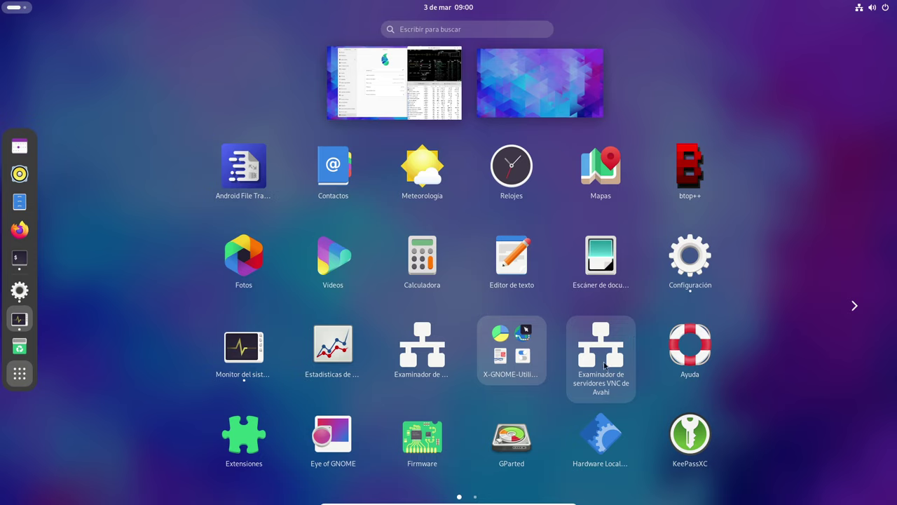